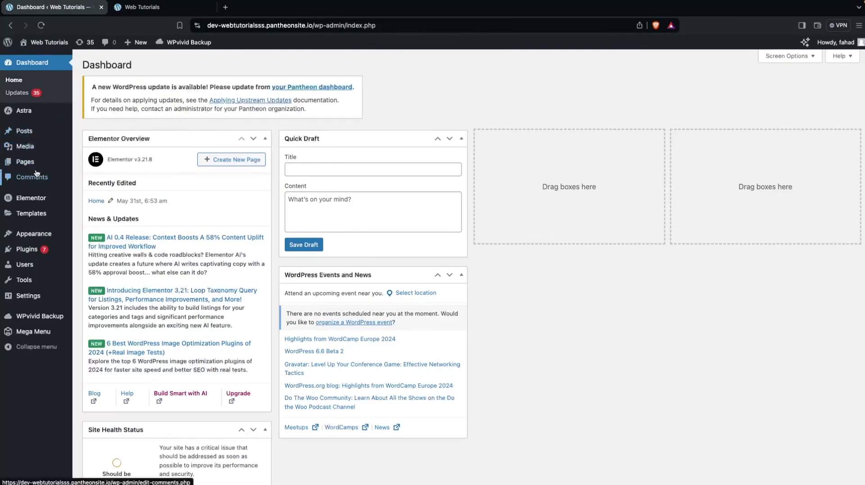
From the WordPress All Pages list, open the Home page with Edit with Elementor.
mouse_move(48, 167)
left_click(96, 162)
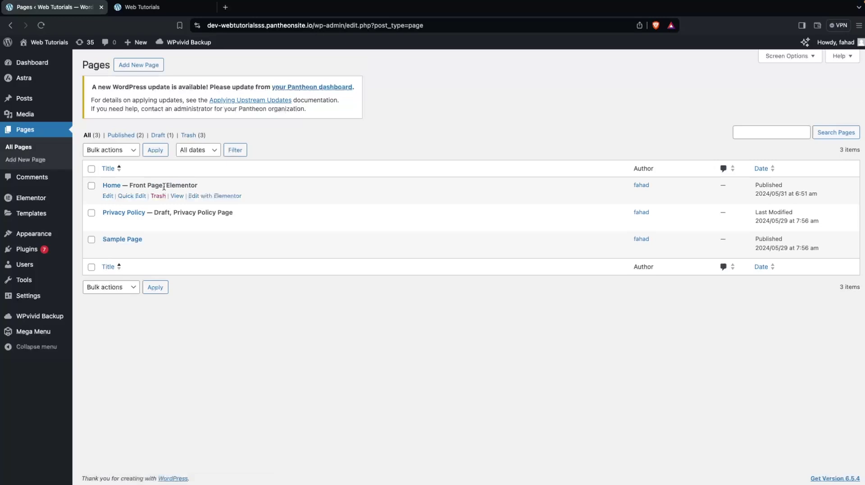
left_click(224, 196)
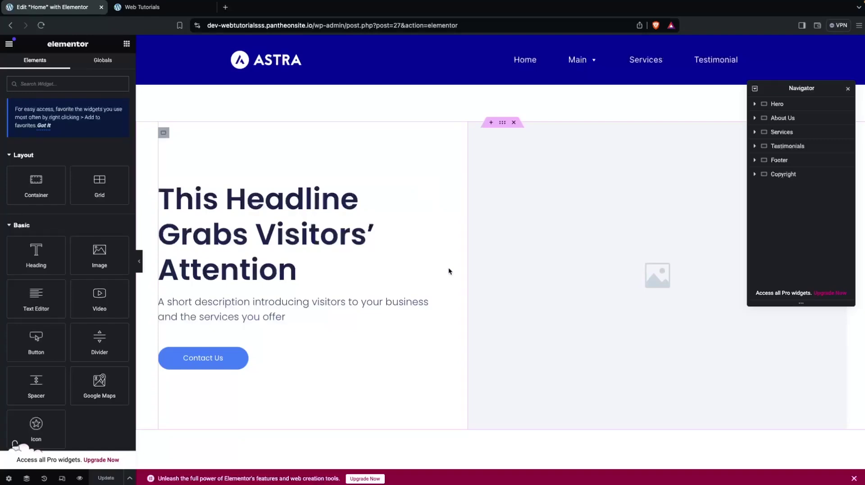
Scroll the Home page canvas down to the About Us and Our Services sections.
scroll(487, 289, "down", 7)
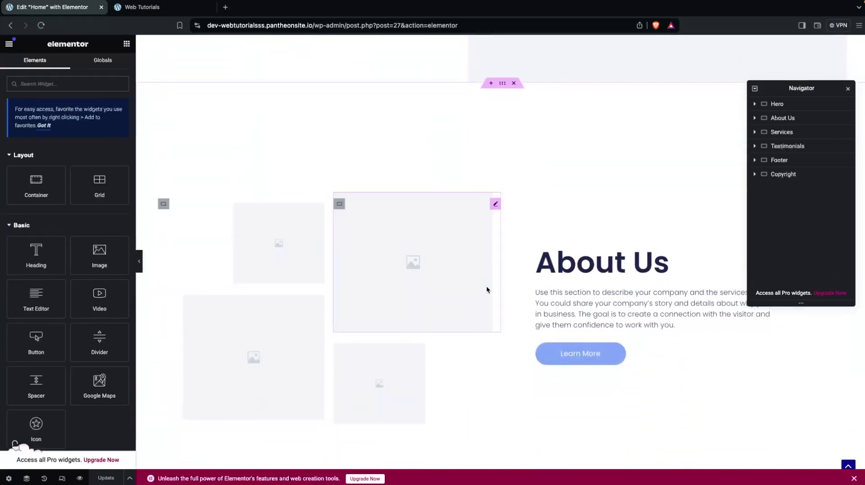
scroll(486, 288, "down", 4)
scroll(487, 291, "up", 10)
scroll(488, 290, "down", 7)
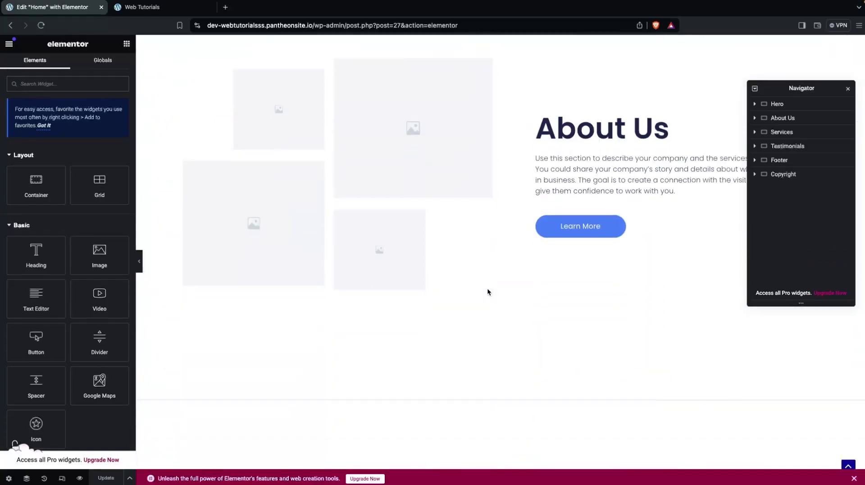
scroll(487, 292, "down", 2)
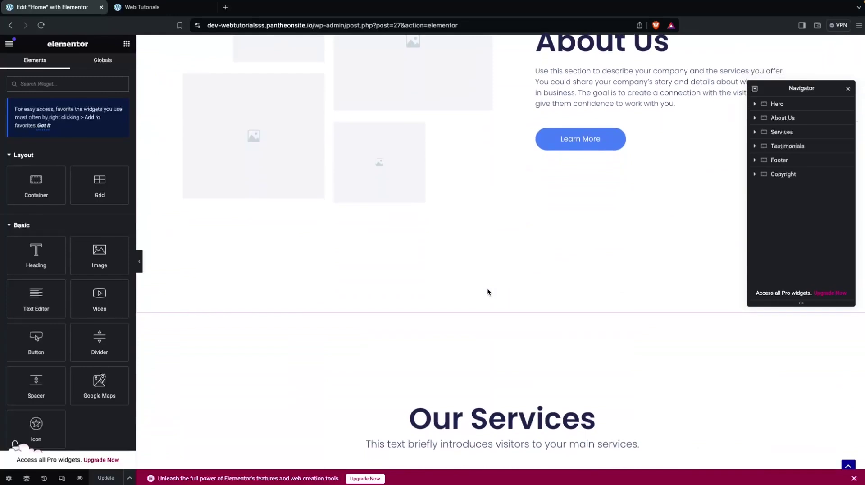
scroll(487, 291, "down", 1)
scroll(491, 307, "up", 2)
scroll(491, 307, "down", 2)
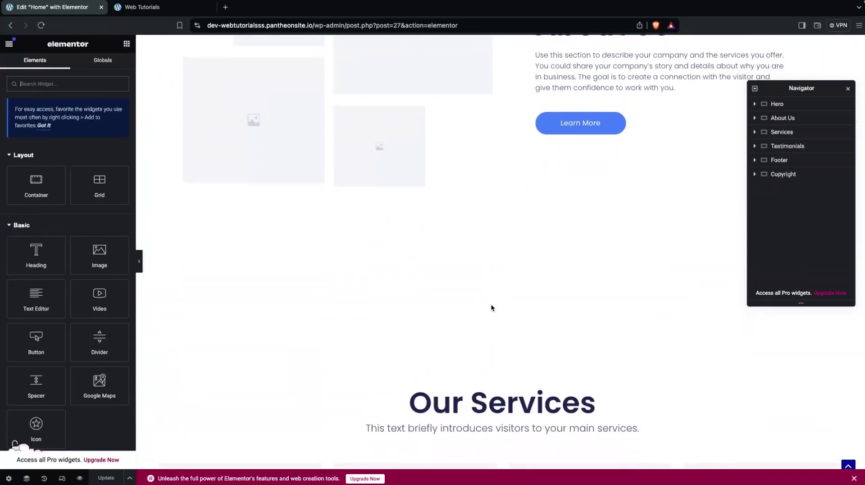
scroll(490, 304, "up", 1)
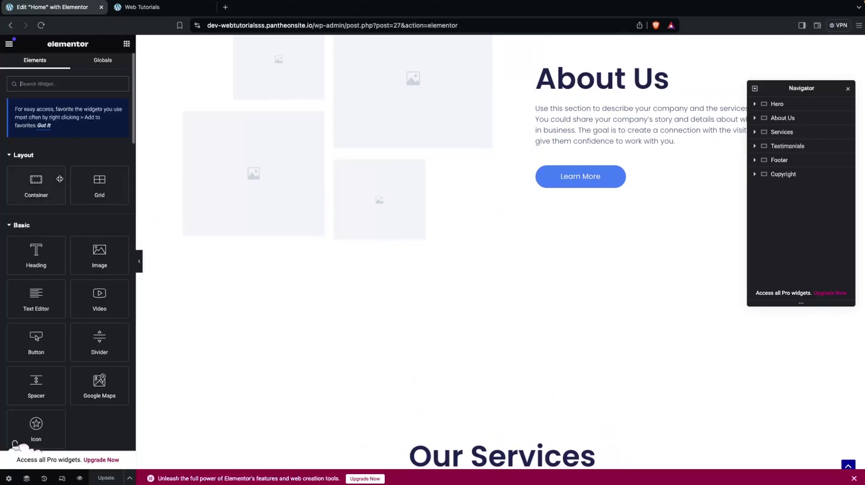
scroll(139, 257, "down", 1)
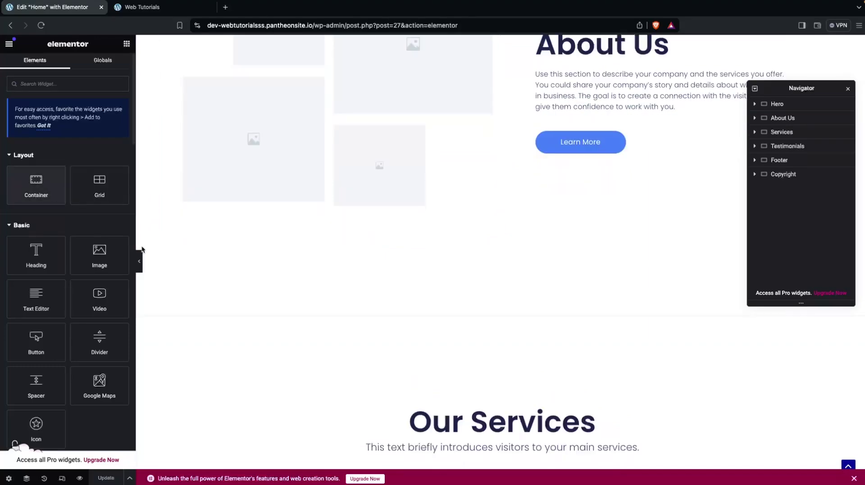
Insert a Full Width container between About Us and Services with padding 0.
left_click(47, 185)
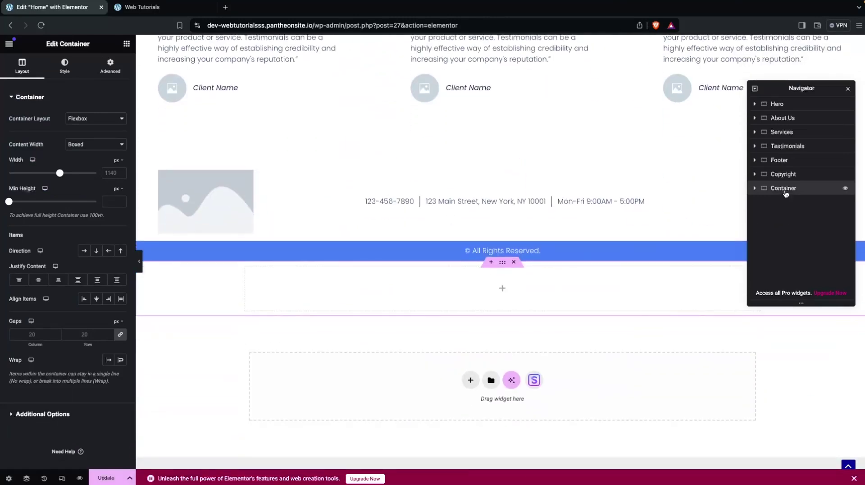
left_click_drag(783, 188, 775, 132)
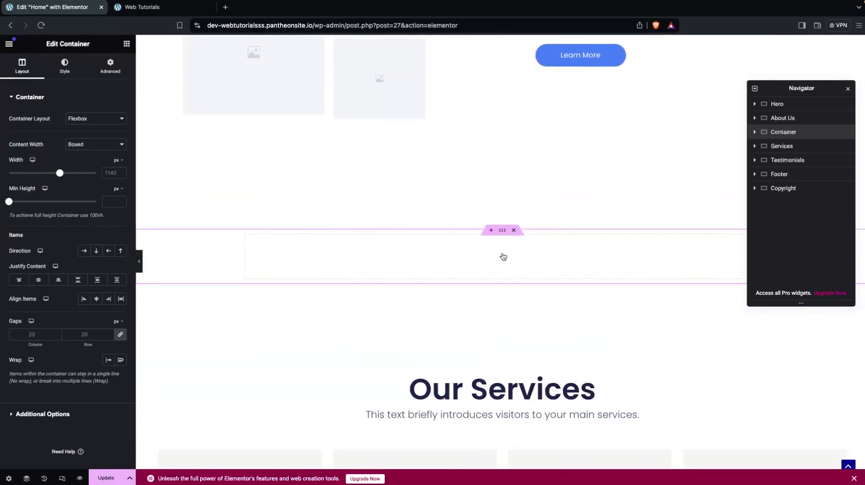
left_click(100, 145)
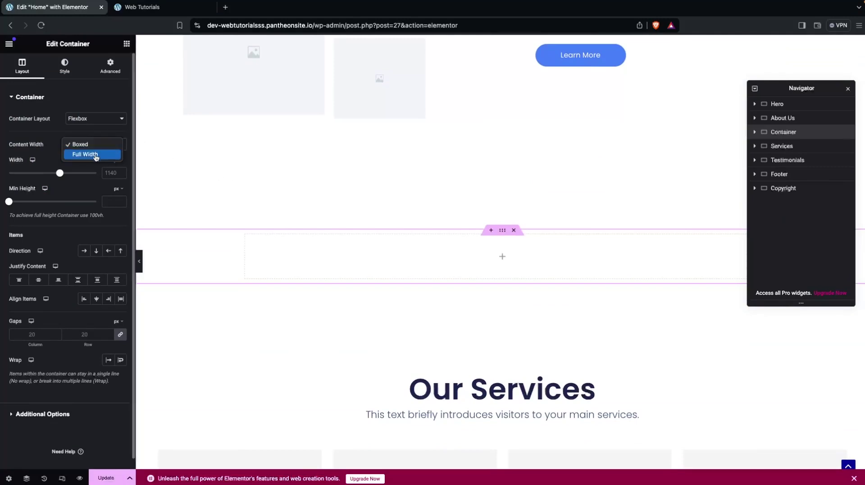
left_click(96, 155)
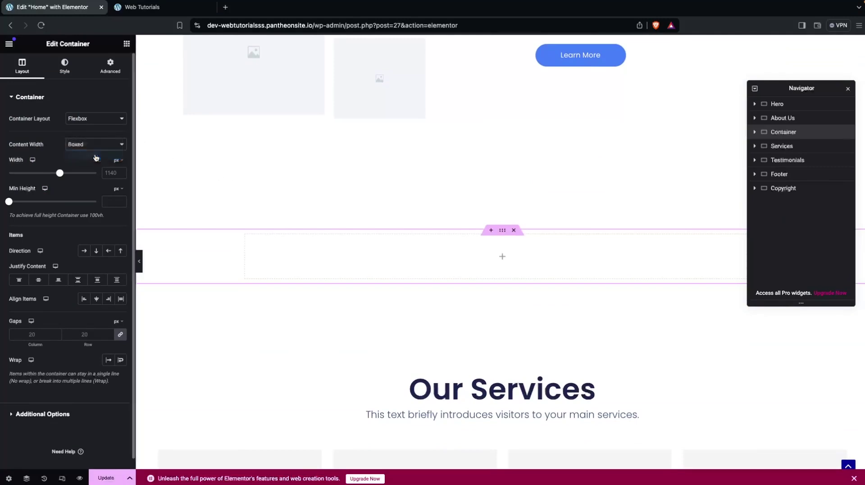
left_click(113, 66)
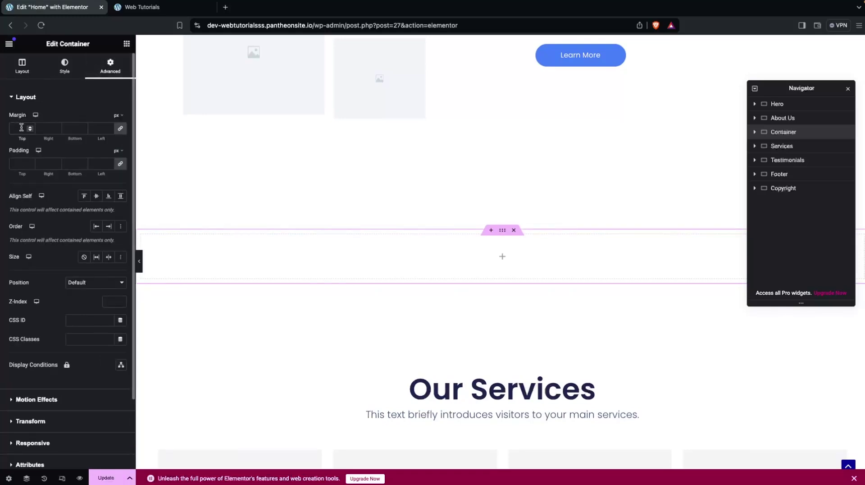
left_click(20, 164)
type("0")
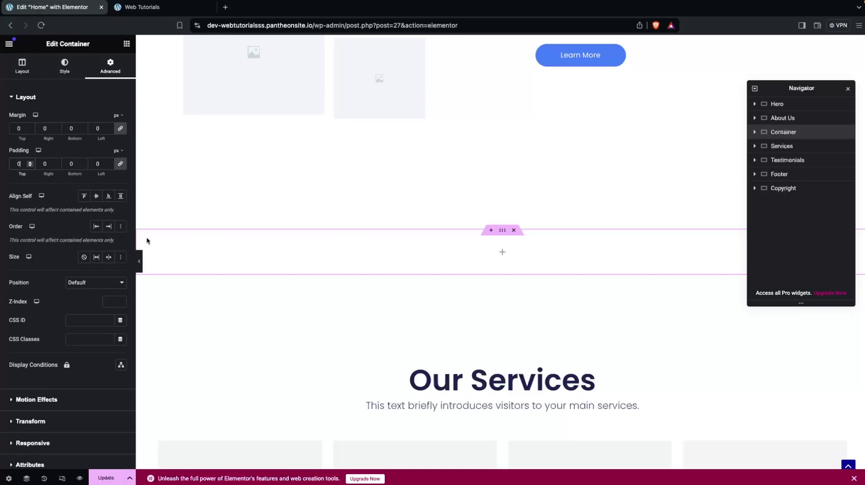
Give the container a Classic background using the mountains-landscape-sunset image from the Media Library.
left_click(64, 71)
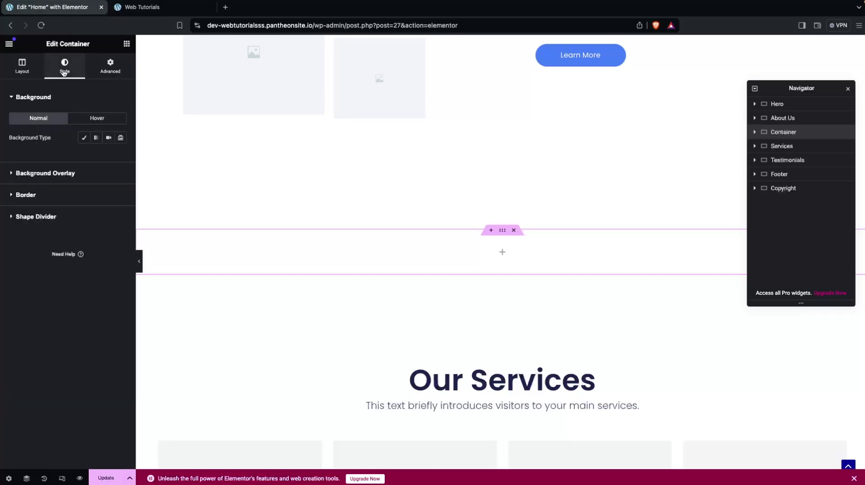
left_click(83, 141)
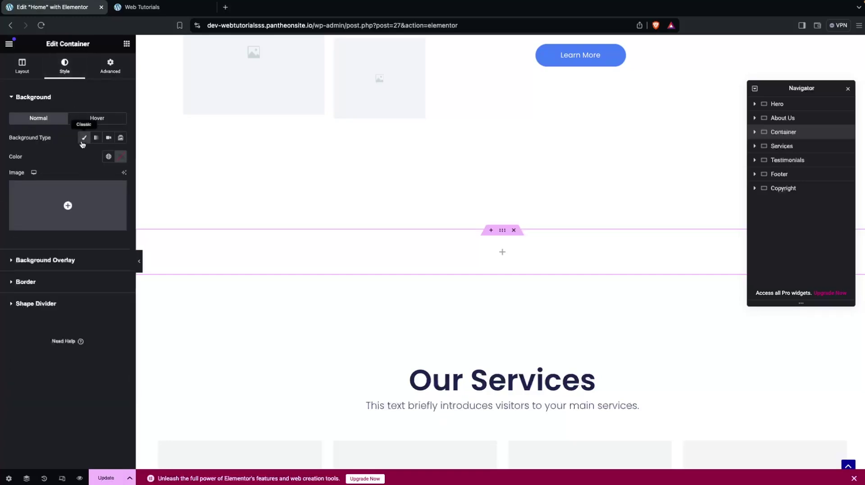
left_click(94, 200)
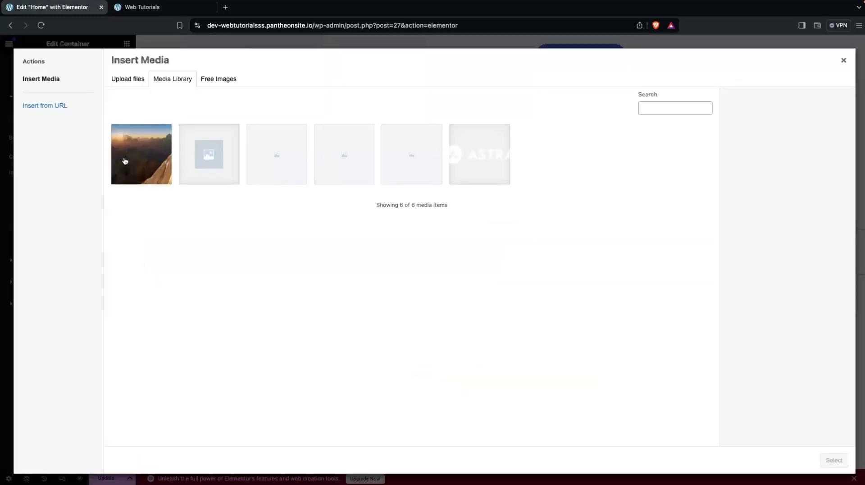
left_click(125, 161)
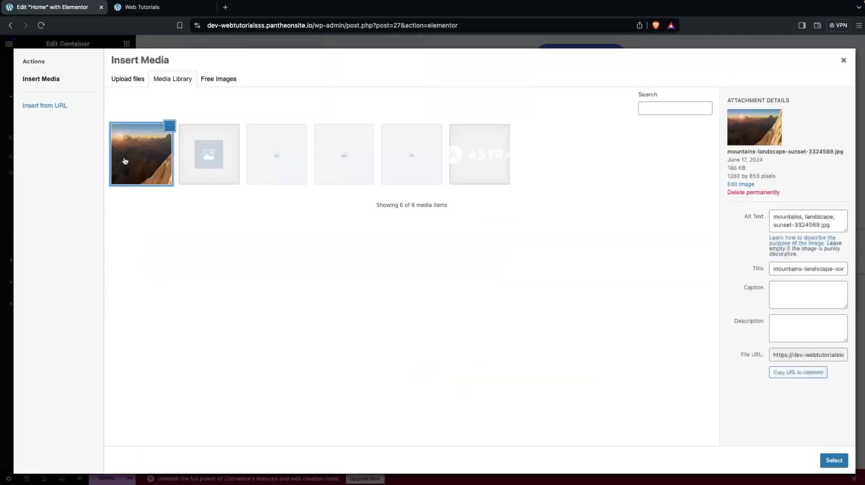
left_click(833, 460)
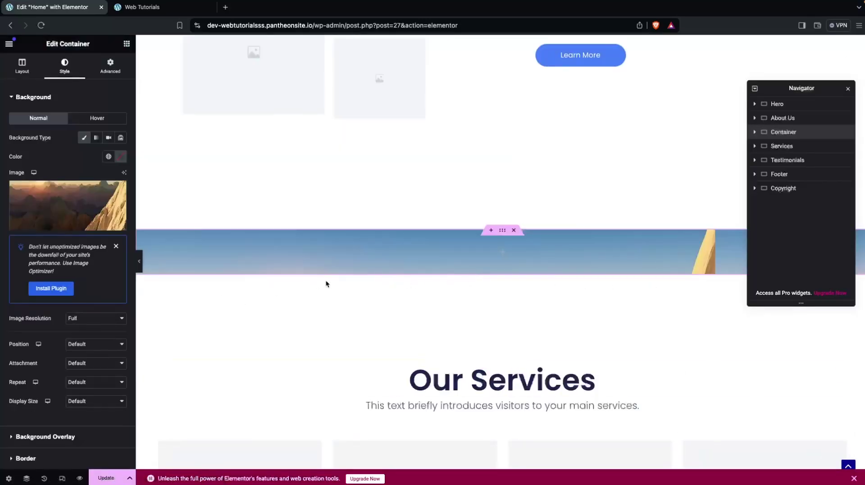
left_click(23, 72)
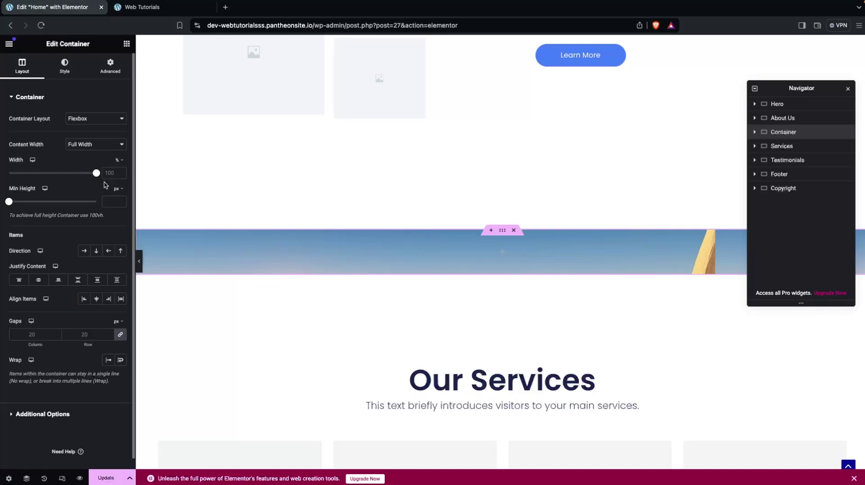
Set the container's Min Height unit to vh, trying 100 then settling on 80.
left_click(118, 188)
left_click(115, 229)
type("100")
scroll(295, 232, "down", 1)
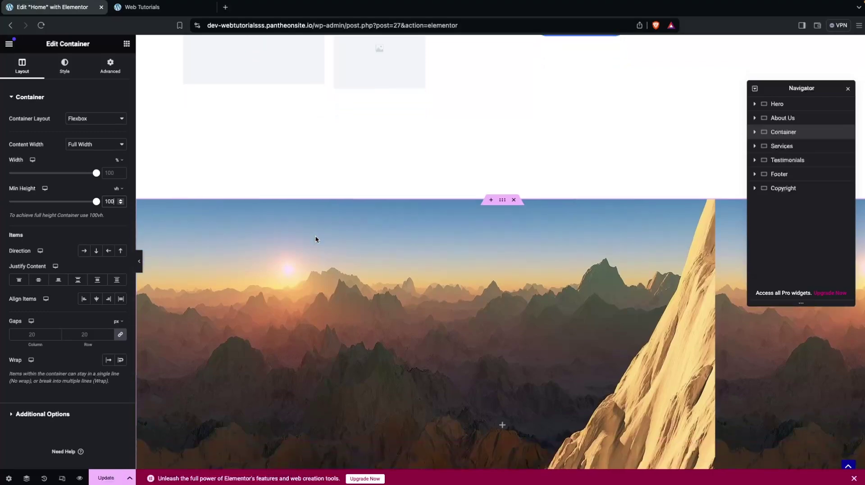
scroll(316, 239, "down", 4)
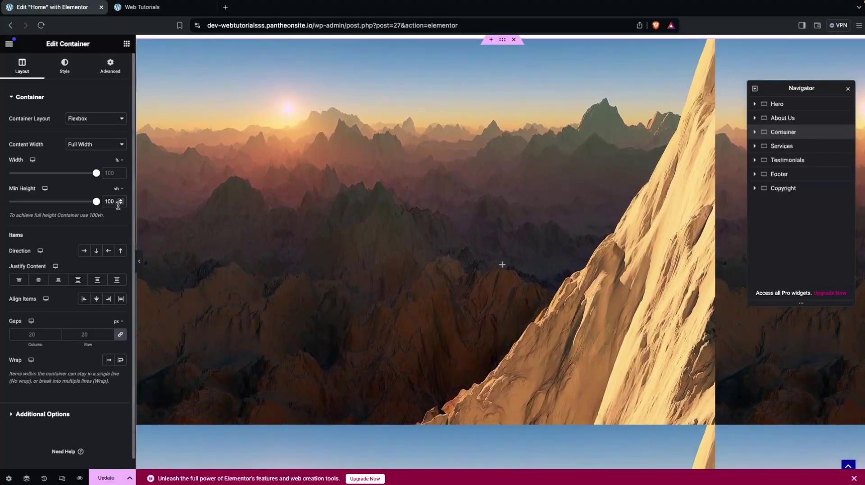
double_click(108, 201)
type("80")
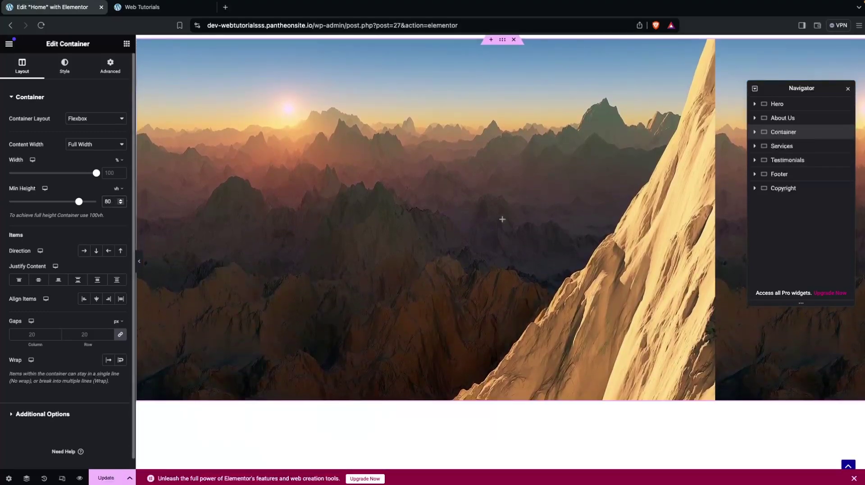
scroll(299, 209, "up", 1)
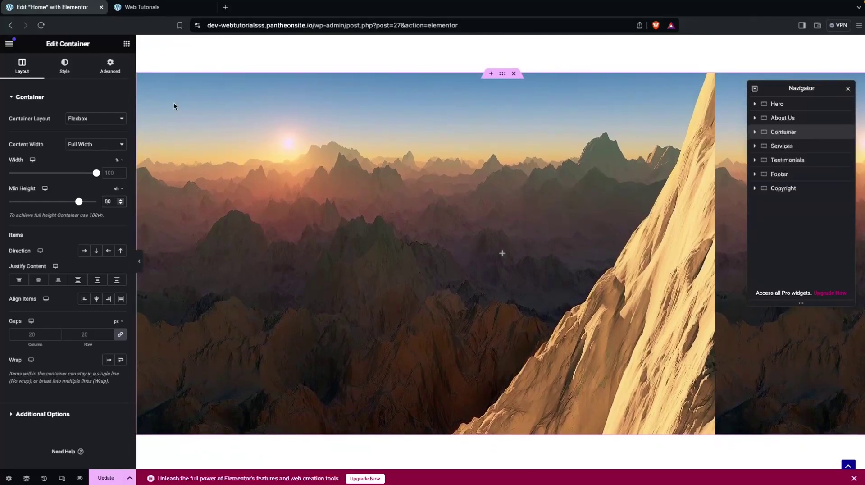
Set the background image Position to Center Center and Display Size to Cover.
left_click(62, 72)
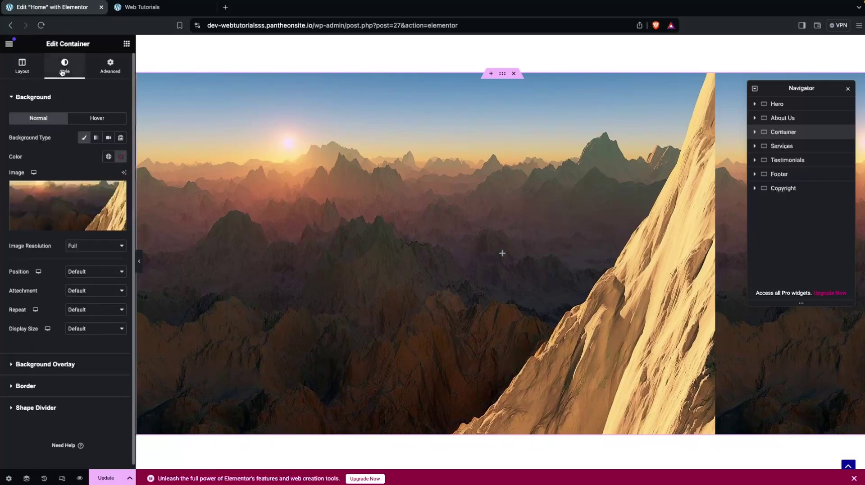
scroll(67, 225, "down", 2)
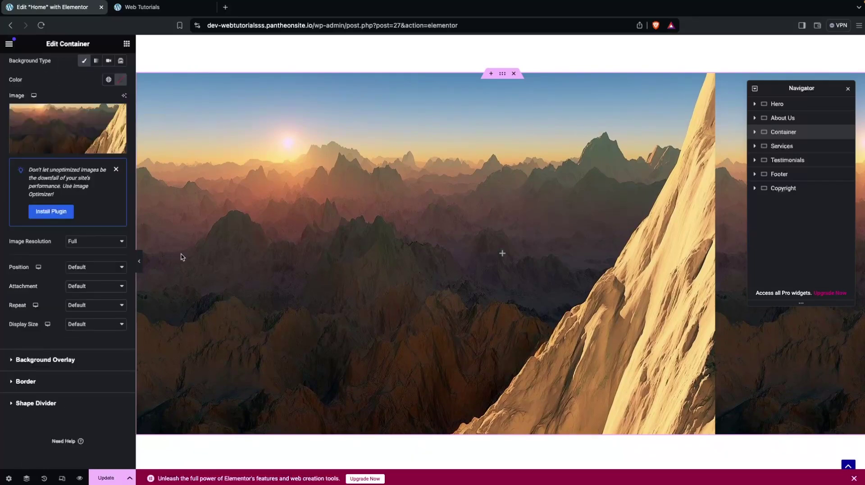
left_click(100, 270)
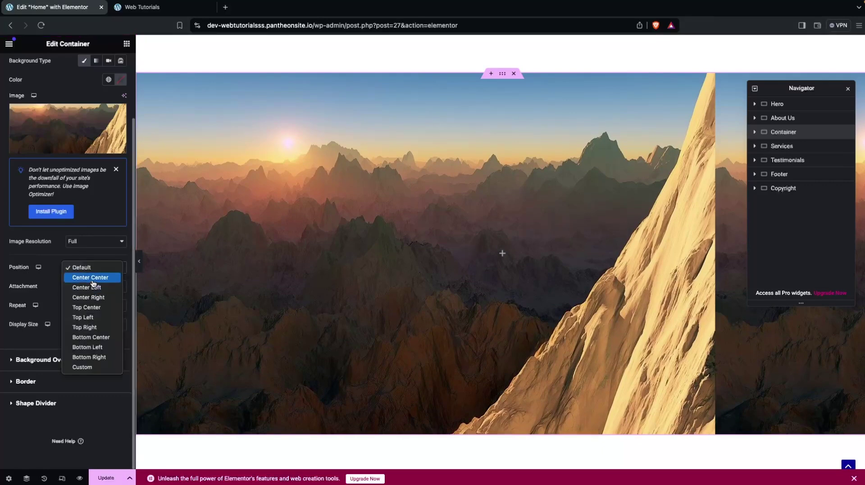
left_click(93, 278)
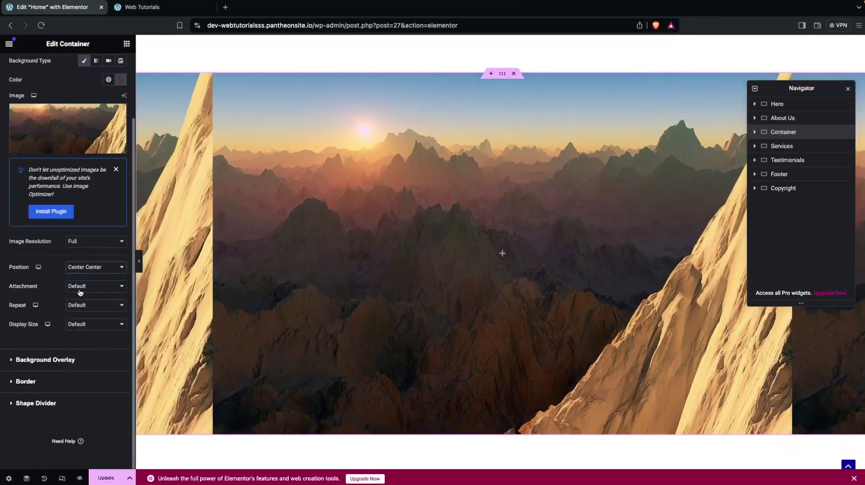
left_click(118, 326)
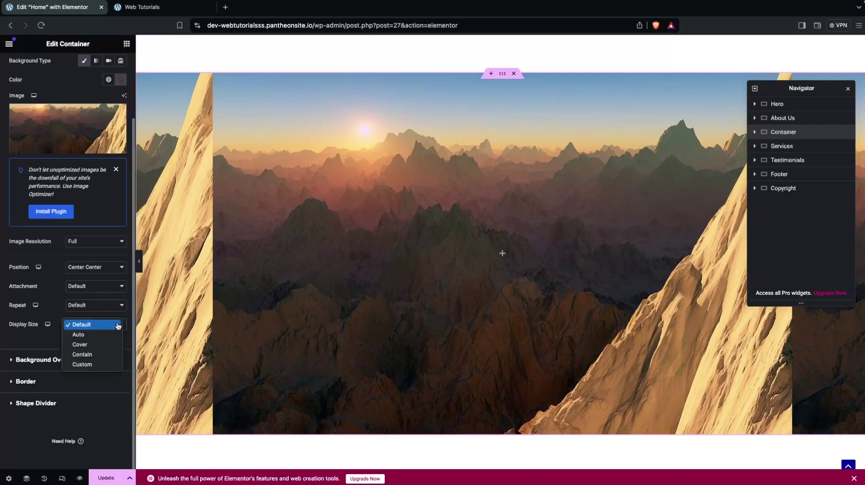
left_click(85, 344)
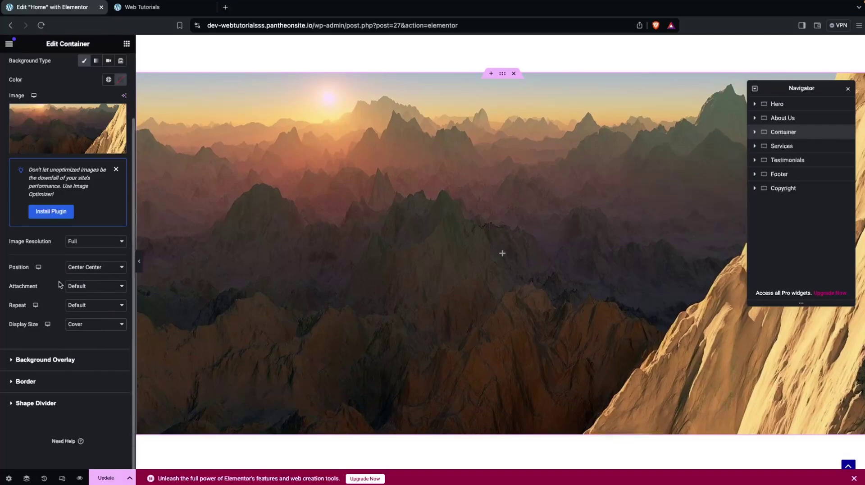
Set the background Attachment to Fixed so the mountains stay still on scroll.
left_click(88, 286)
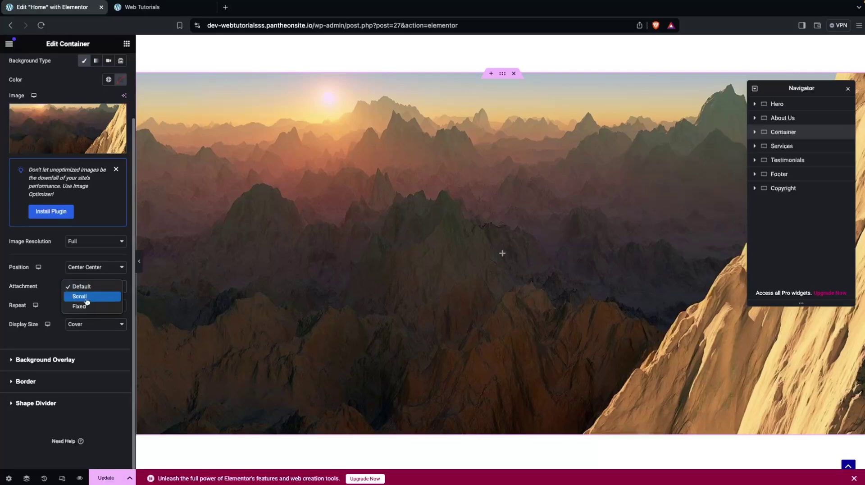
left_click(59, 297)
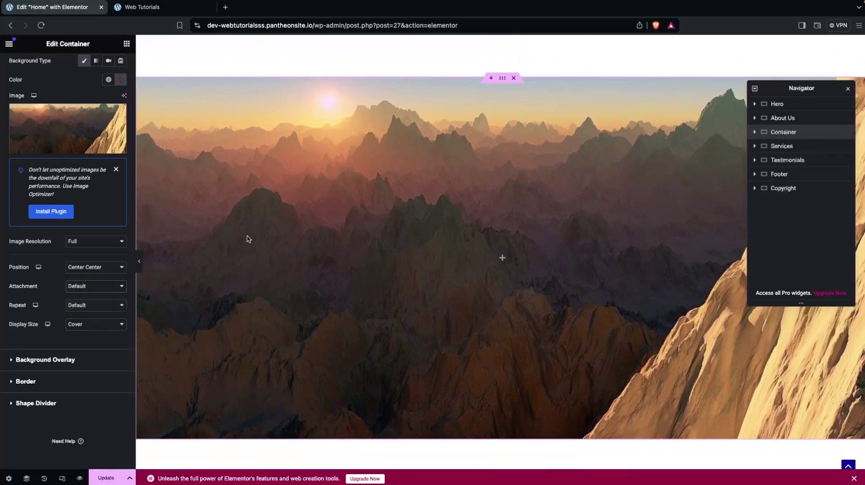
left_click(93, 286)
left_click(83, 306)
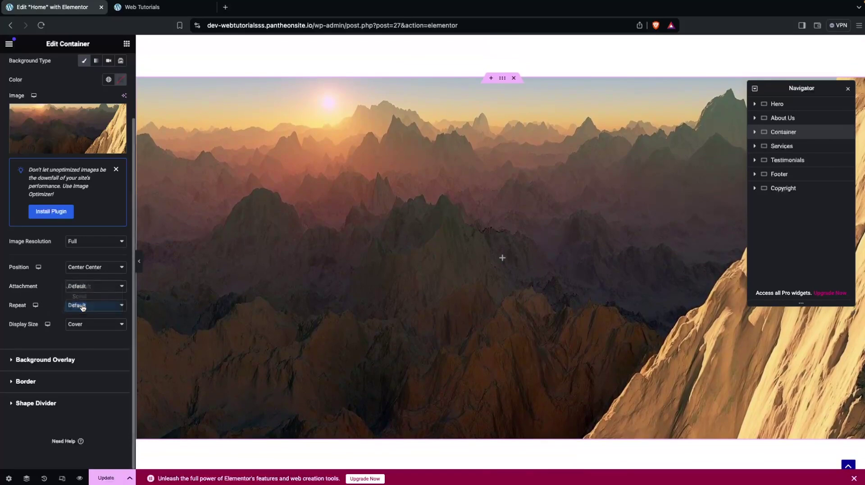
scroll(187, 274, "down", 2)
scroll(187, 278, "up", 2)
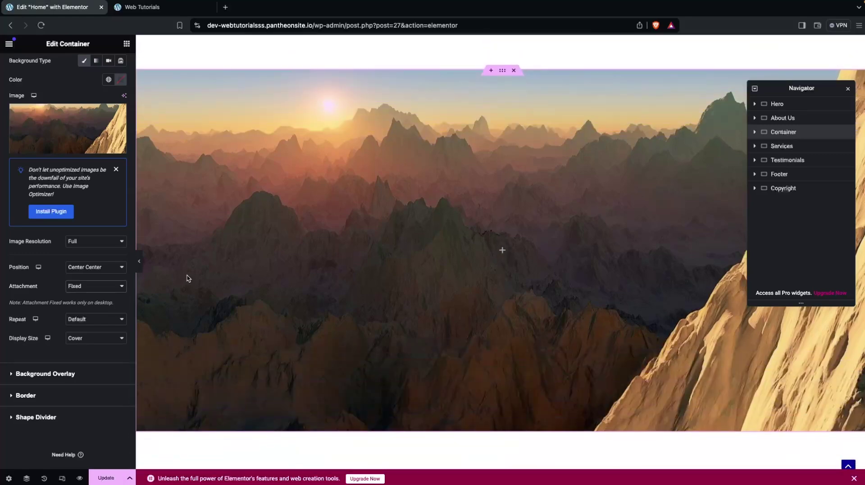
scroll(187, 278, "down", 2)
scroll(188, 277, "up", 3)
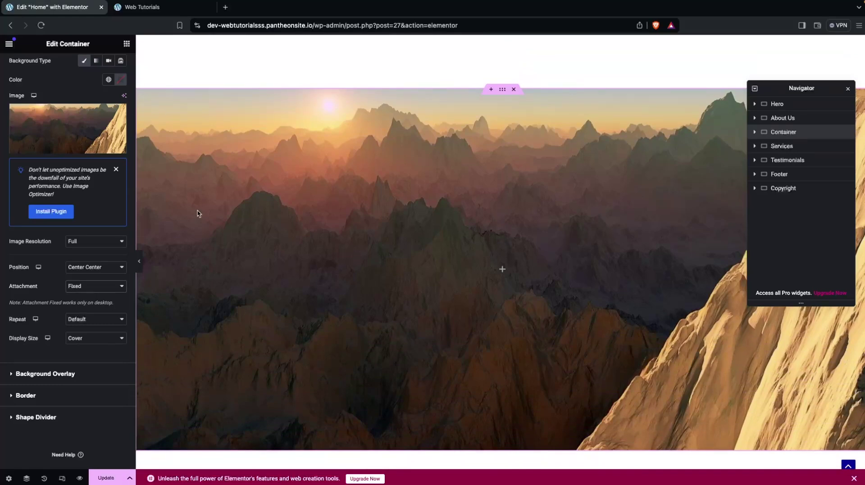
Drop a Heading widget into the mountain container and title it 'Parellex Effect'.
left_click(127, 44)
left_click_drag(35, 258, 449, 272)
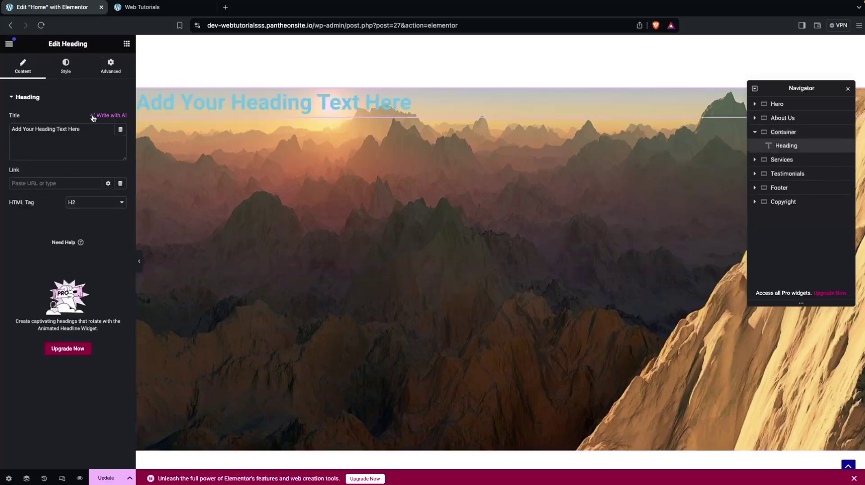
triple_click(89, 129)
type("Parellex Effect")
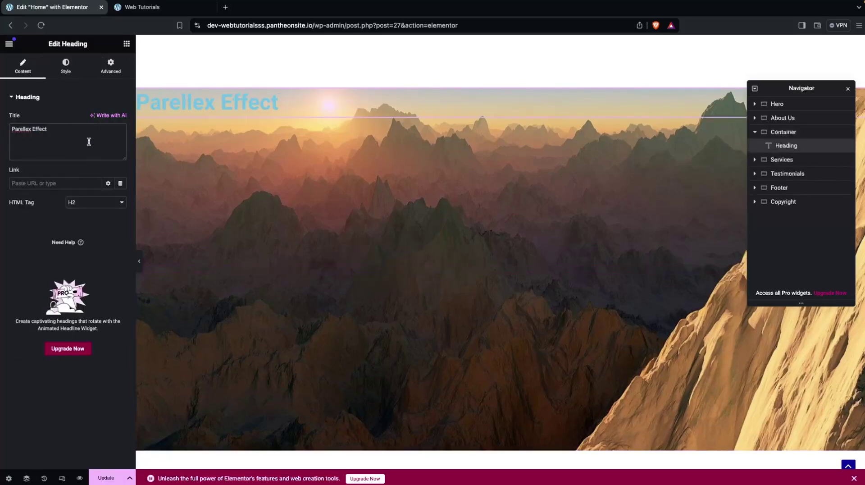
Style the heading with white text colour and center alignment.
left_click(66, 65)
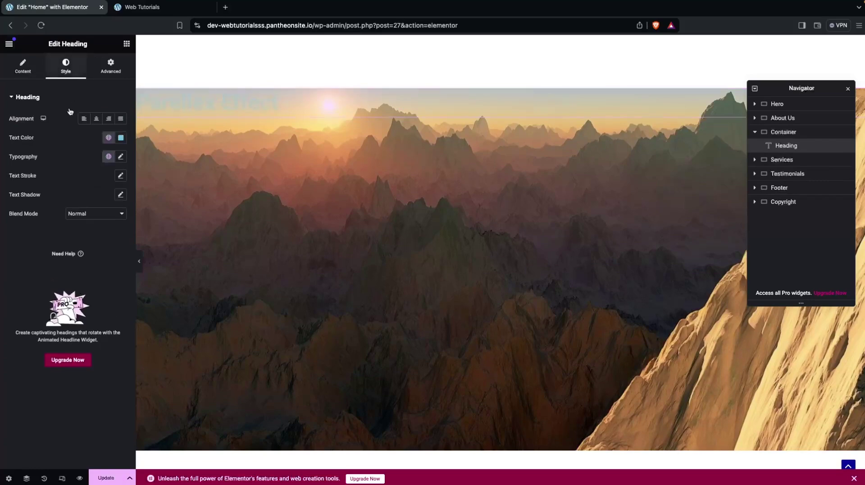
left_click(120, 137)
left_click_drag(120, 178, 67, 170)
left_click(77, 140)
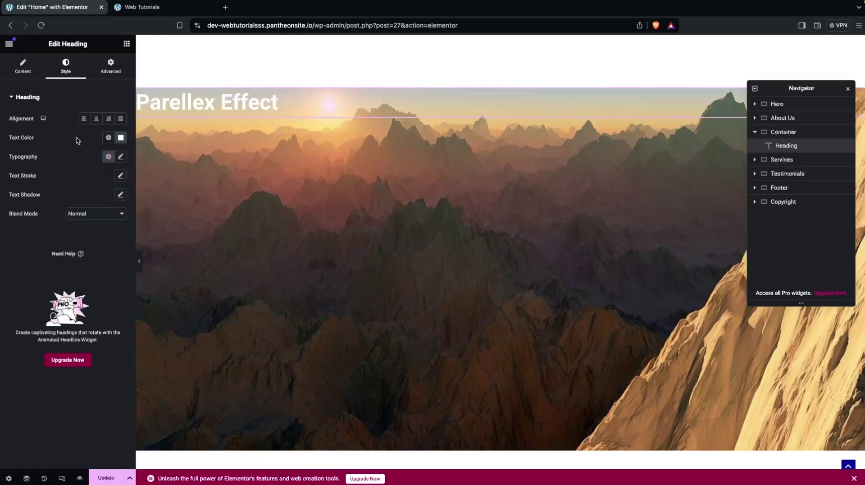
left_click(96, 118)
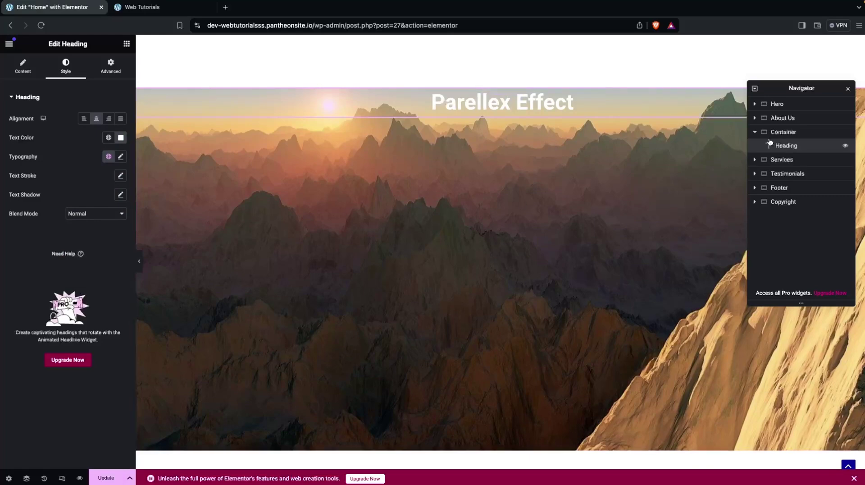
left_click(786, 133)
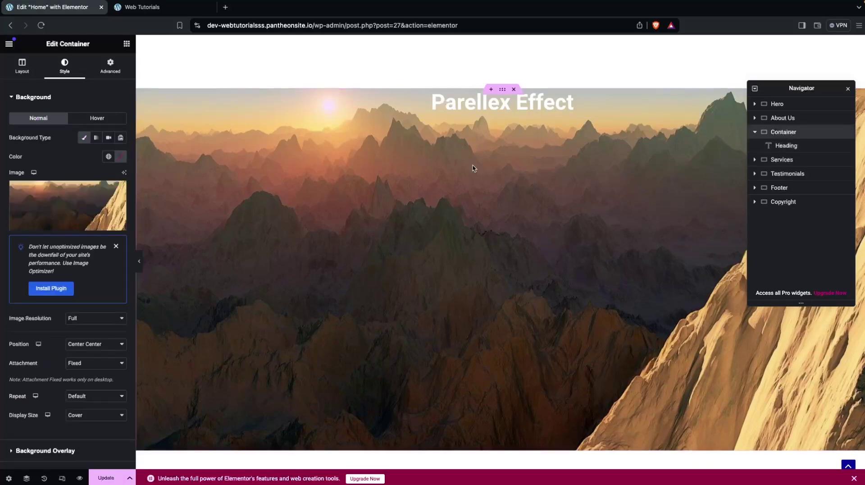
Set the container's Justify Content to Center so the heading sits mid-height.
left_click(22, 65)
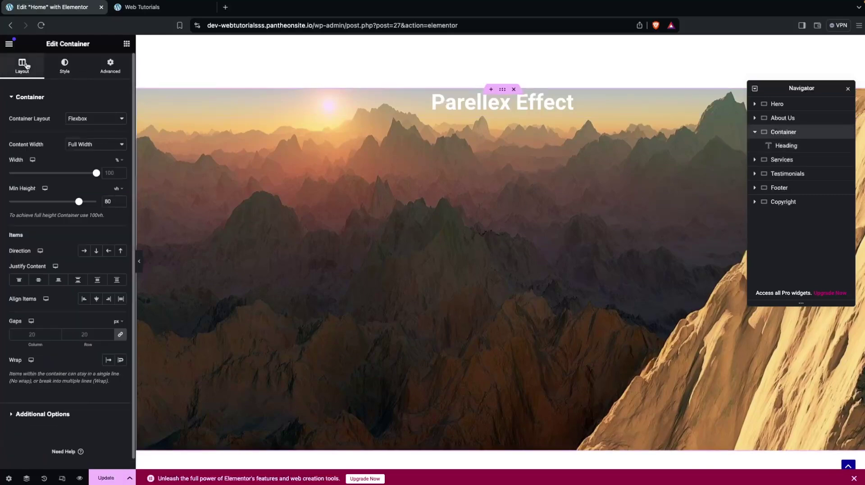
left_click(36, 280)
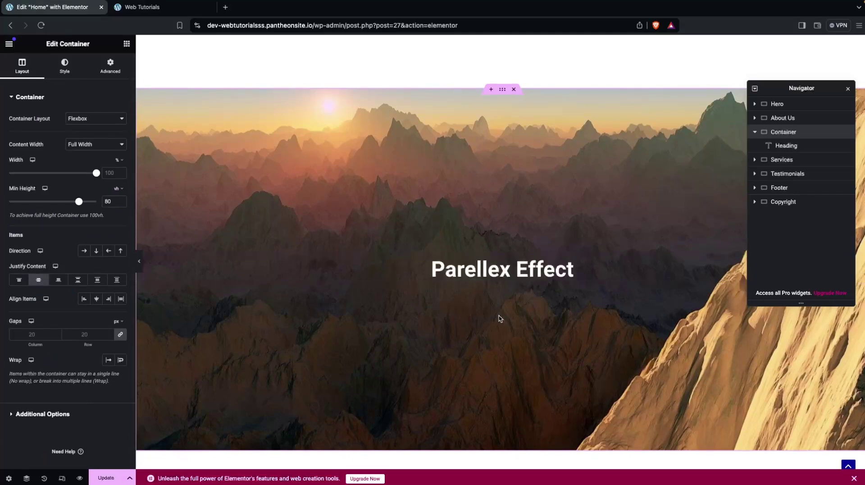
scroll(499, 316, "down", 3)
scroll(498, 315, "up", 3)
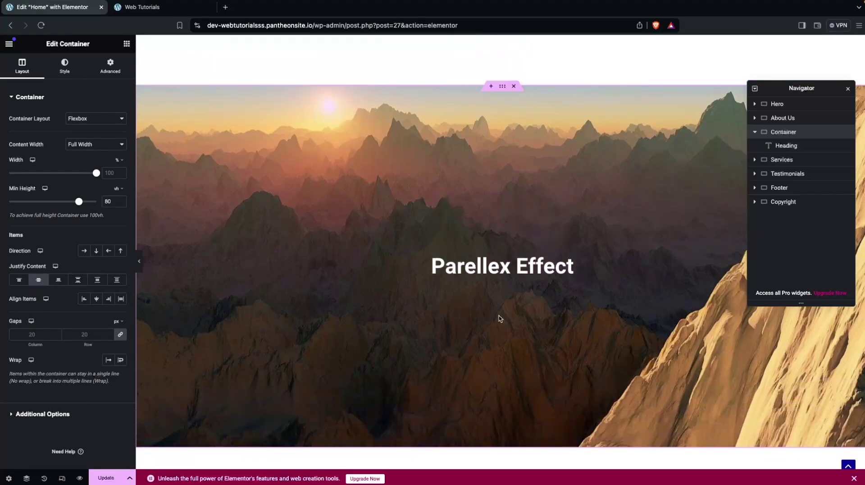
left_click(507, 266)
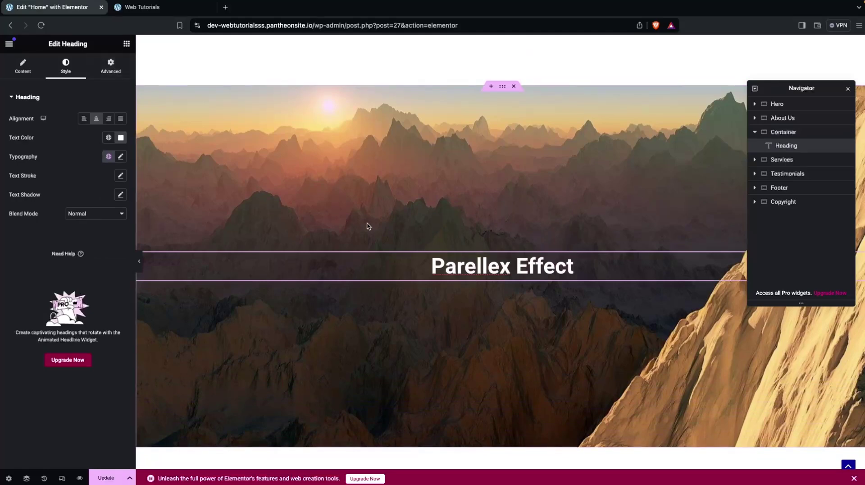
Set the heading's Advanced Position to Fixed.
left_click(112, 67)
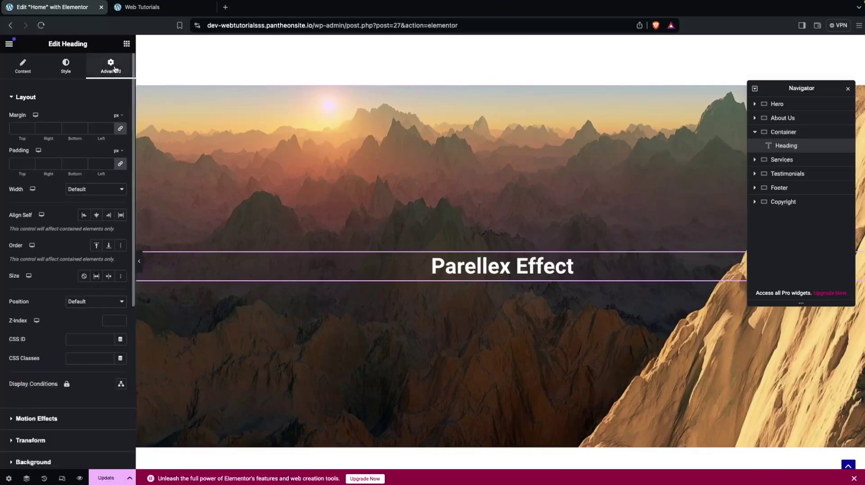
scroll(66, 309, "down", 2)
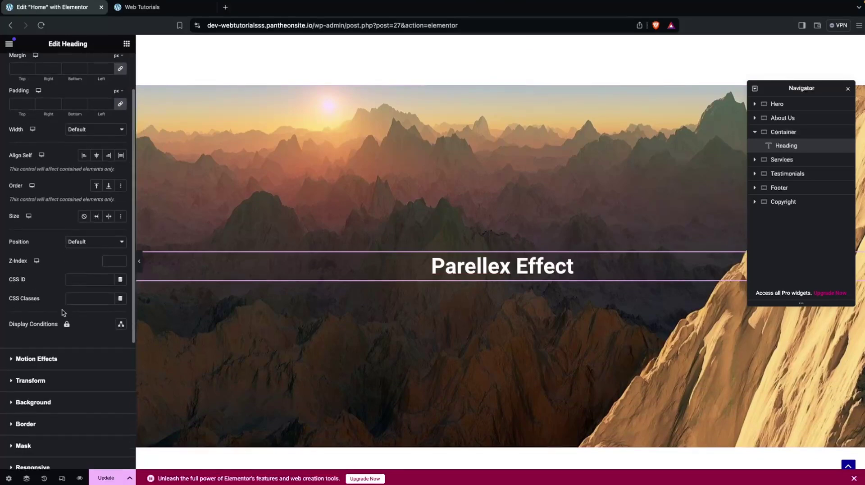
left_click(91, 239)
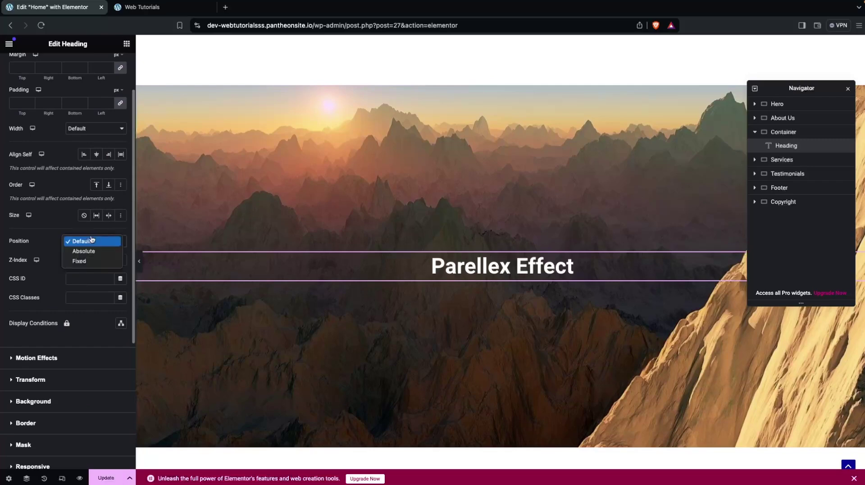
left_click(82, 262)
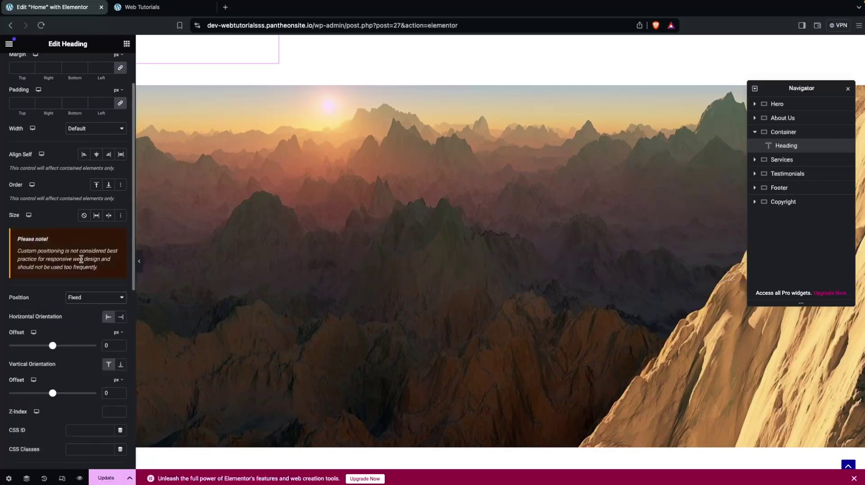
scroll(86, 316, "down", 2)
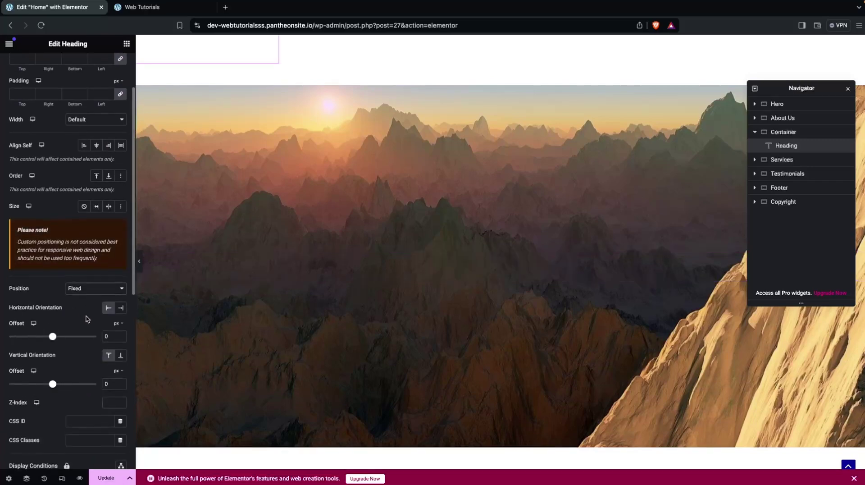
scroll(86, 317, "down", 1)
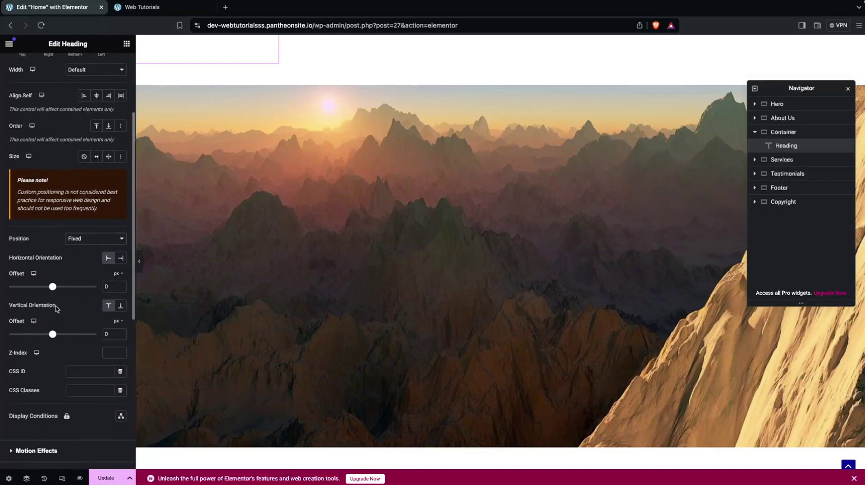
Offset the fixed heading 30% horizontally and 50% vertically.
mouse_move(122, 274)
left_click(117, 286)
left_click(103, 285)
type("5")
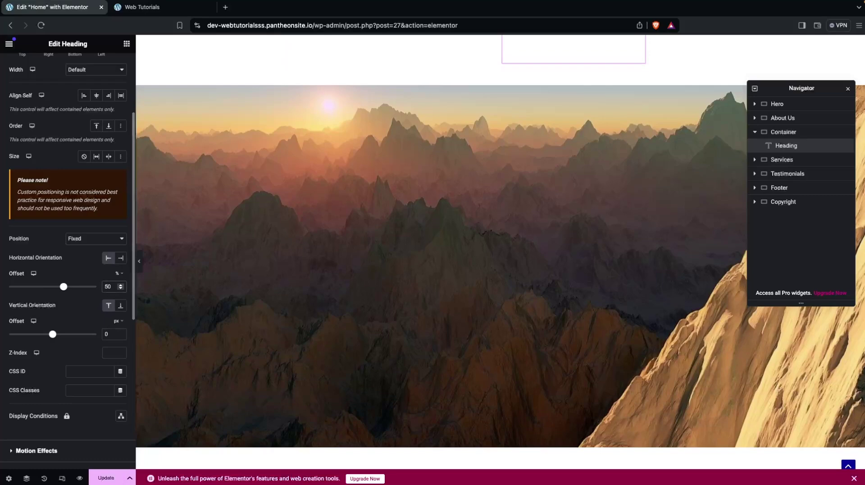
type("30")
left_click(105, 334)
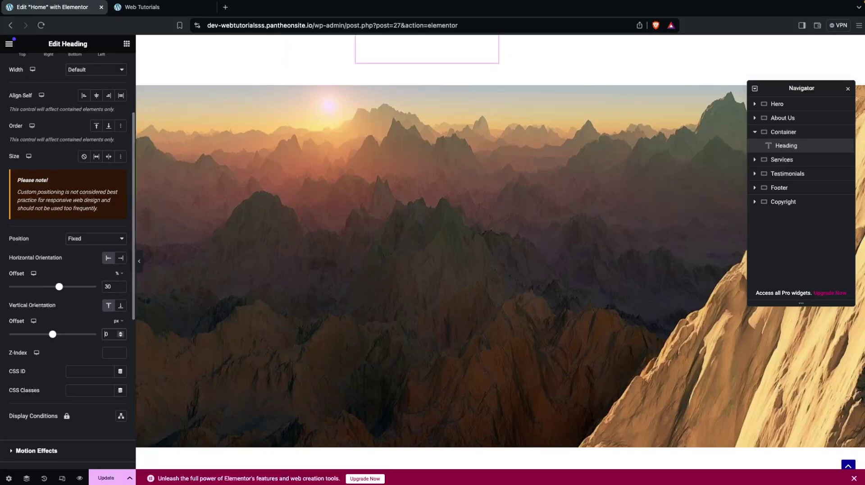
type("5")
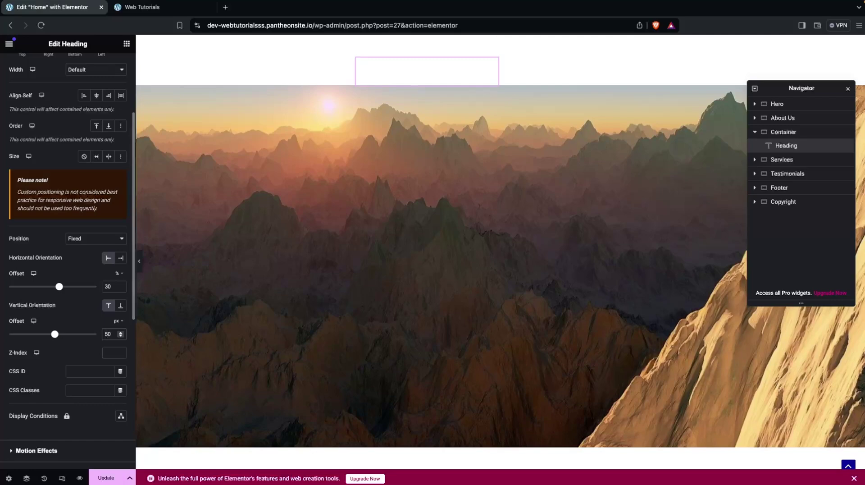
left_click(121, 322)
left_click(116, 333)
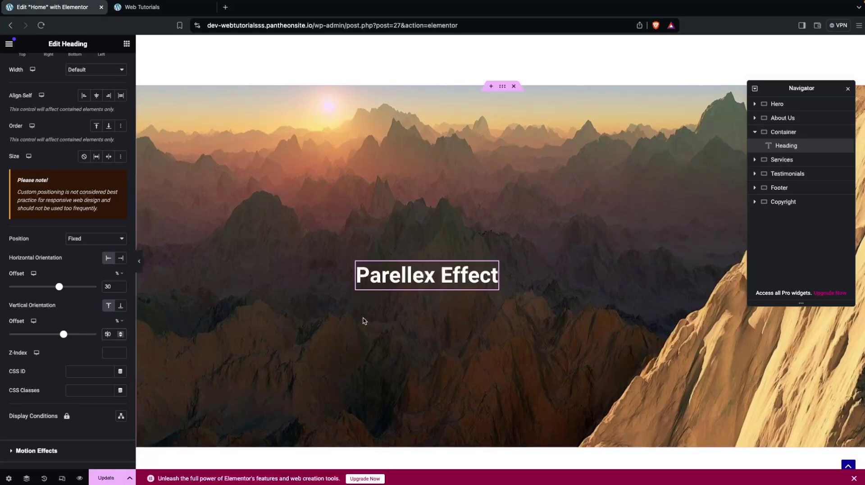
scroll(321, 321, "down", 2)
left_click(321, 321)
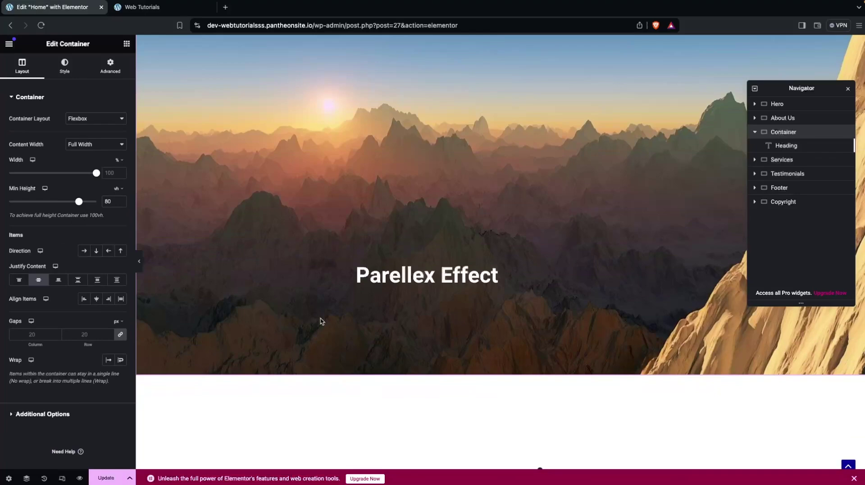
scroll(321, 321, "down", 5)
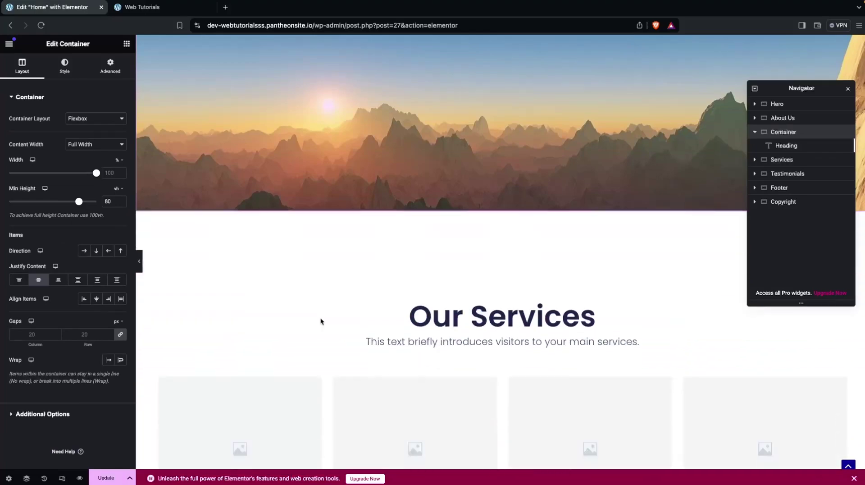
scroll(320, 318, "up", 1)
scroll(321, 319, "up", 1)
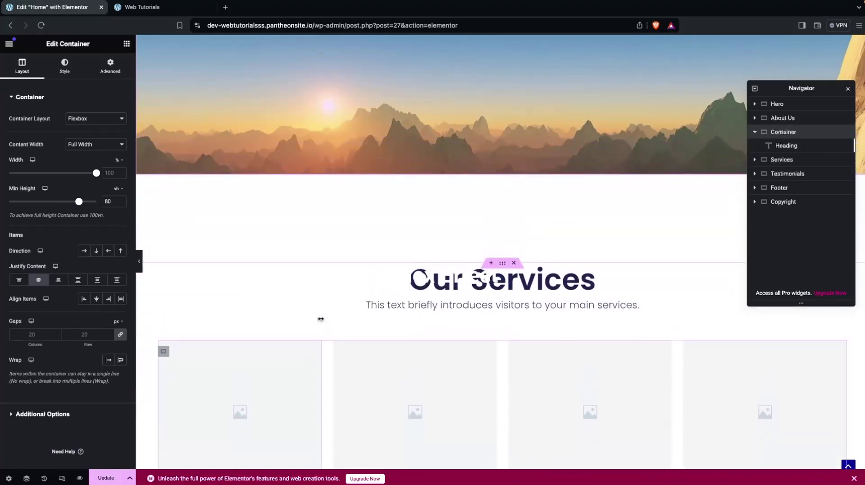
scroll(321, 319, "down", 1)
scroll(321, 319, "up", 1)
scroll(320, 319, "up", 1)
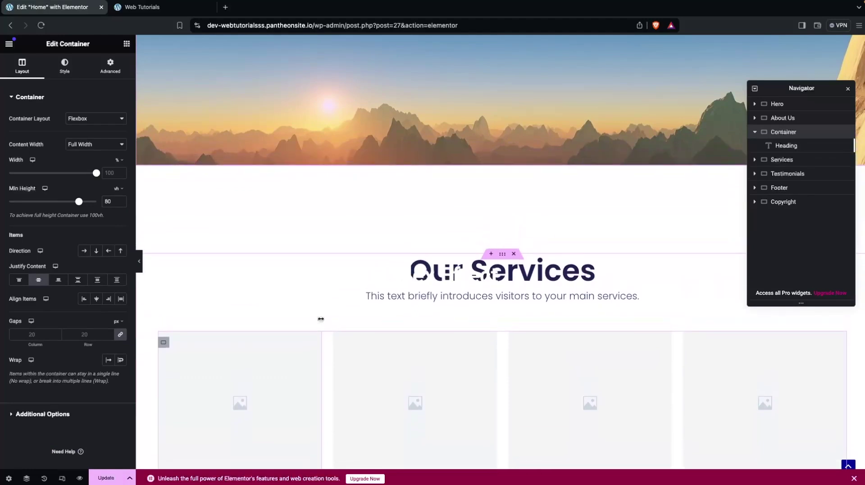
scroll(321, 319, "down", 1)
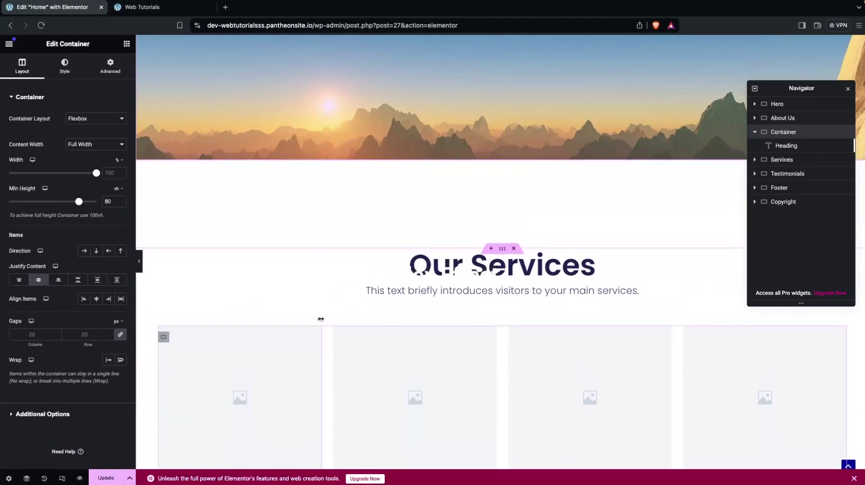
scroll(320, 319, "up", 1)
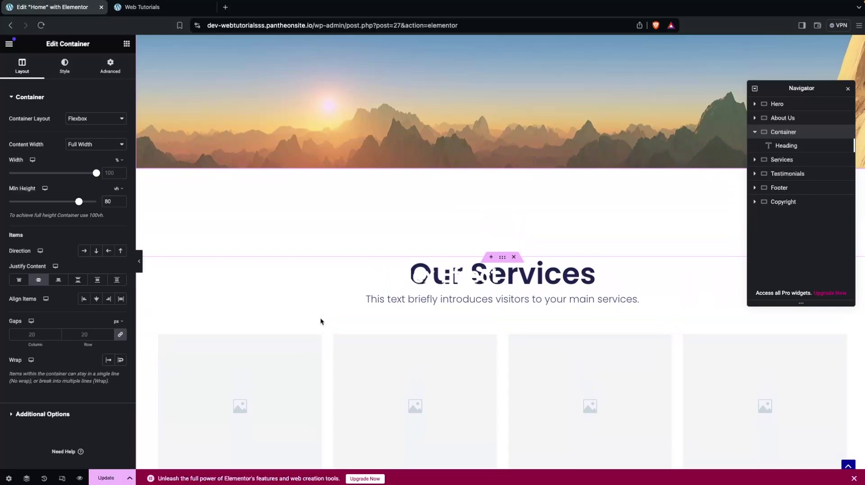
Change the Parellex Effect heading's text colour to light grey #CECECE.
left_click(785, 145)
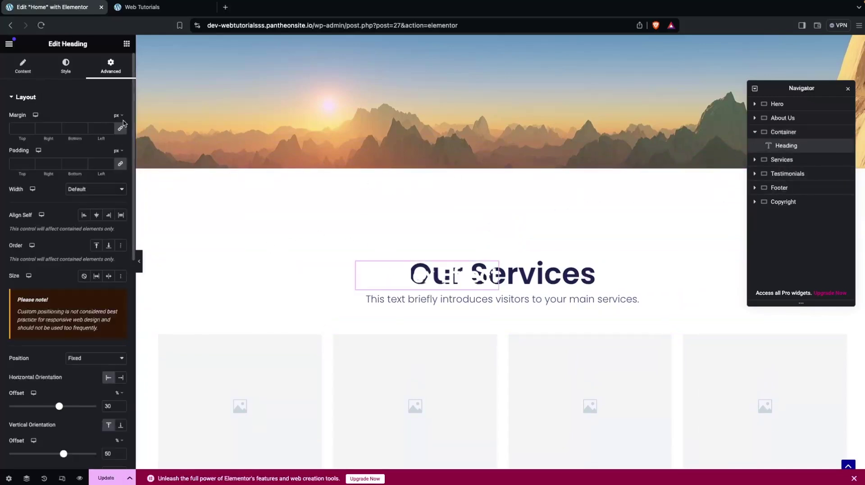
left_click(65, 65)
left_click(120, 137)
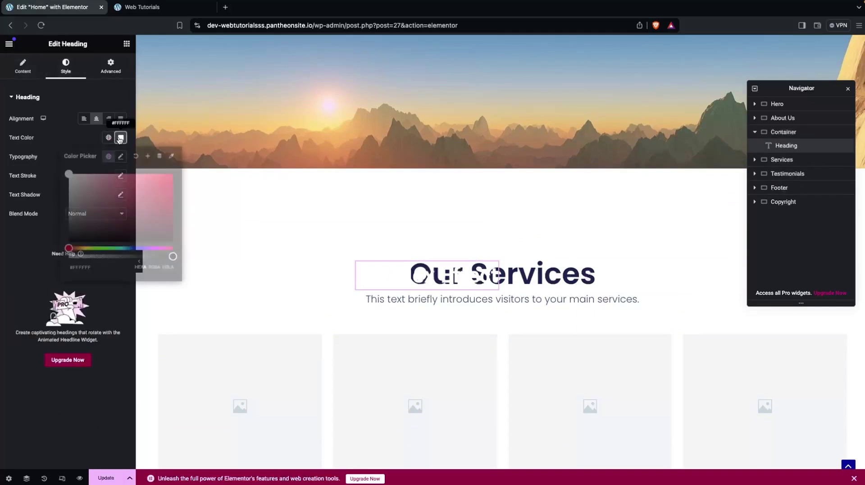
left_click(68, 181)
left_click_drag(69, 181, 67, 186)
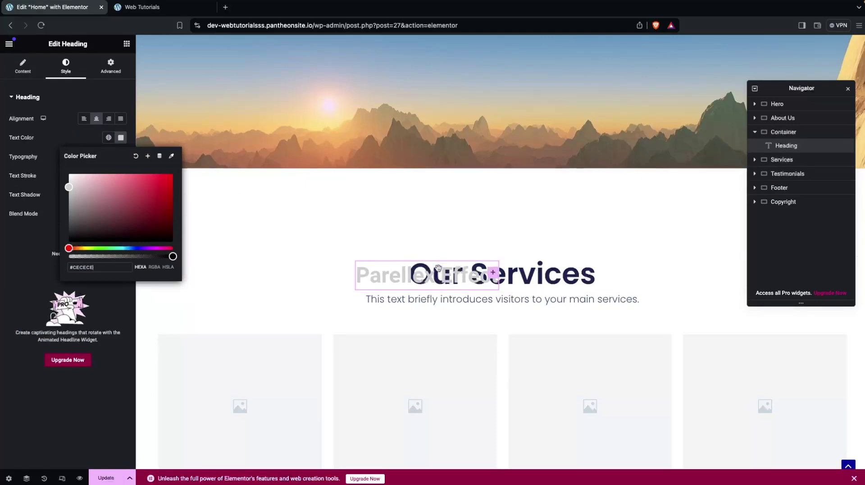
left_click(790, 163)
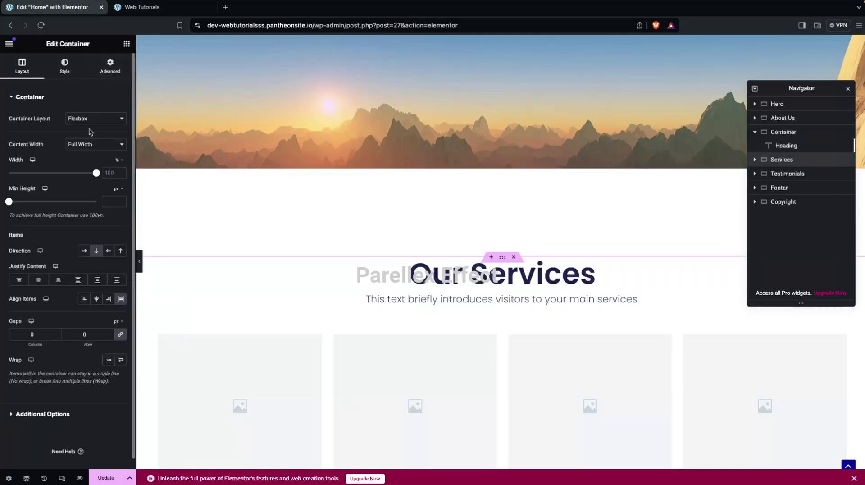
Set the Services container's Z-Index to 2 in its Advanced settings.
left_click(111, 64)
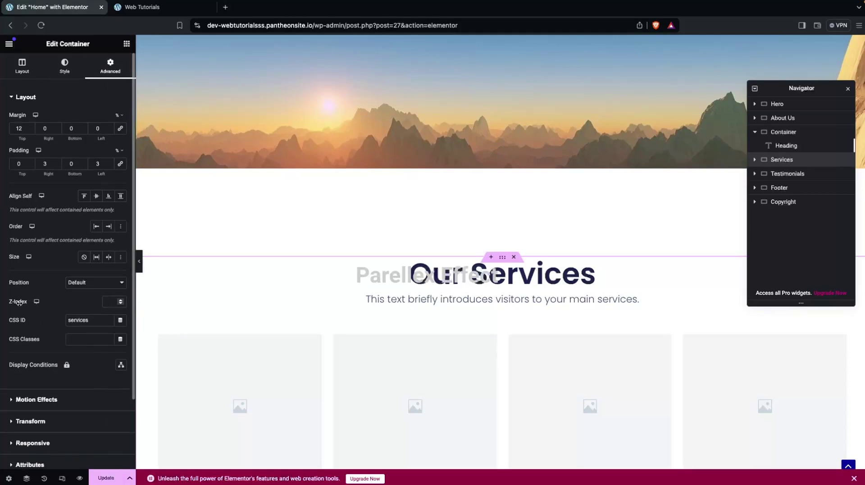
left_click(108, 303)
type("2")
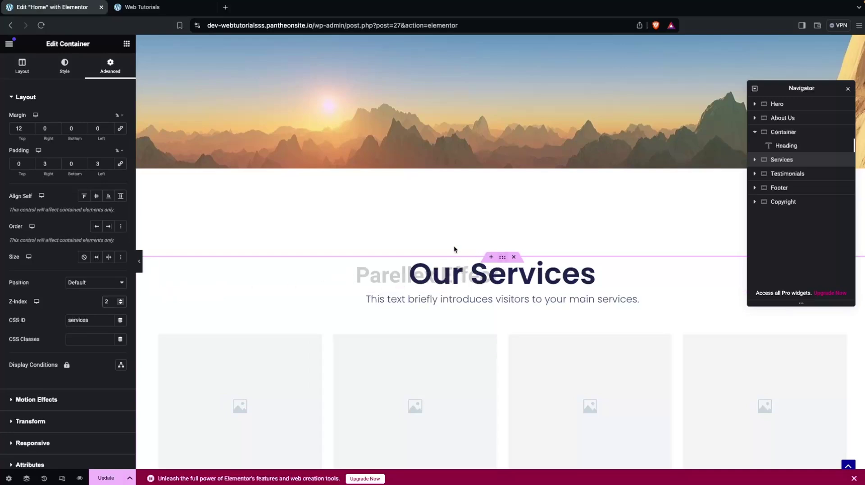
scroll(442, 243, "up", 2)
scroll(443, 244, "down", 2)
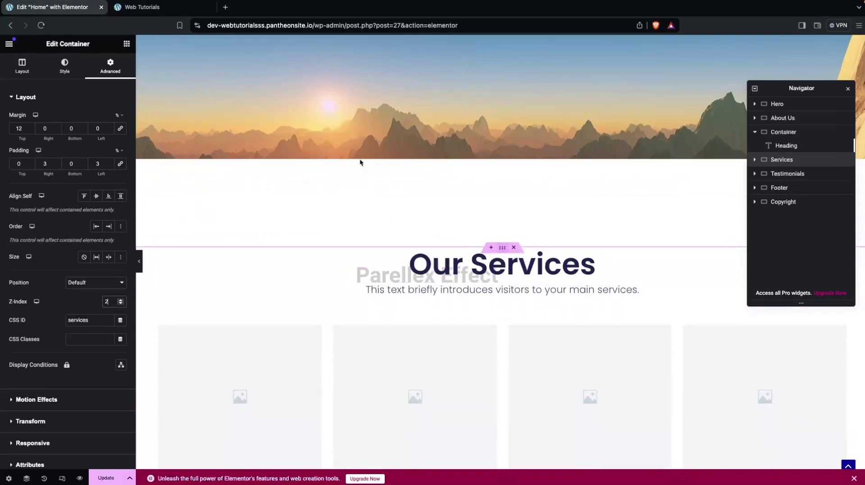
Give Services a classic background in the greyish-mauve colour #807171.
left_click(64, 65)
left_click(86, 138)
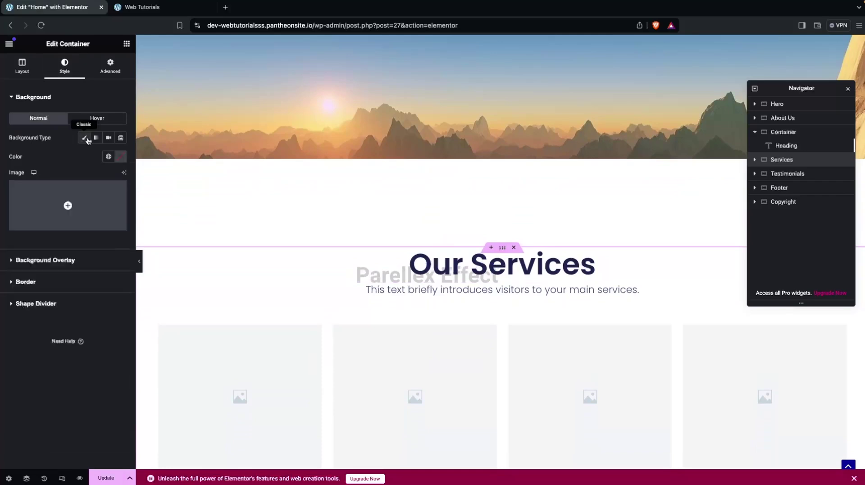
left_click(121, 156)
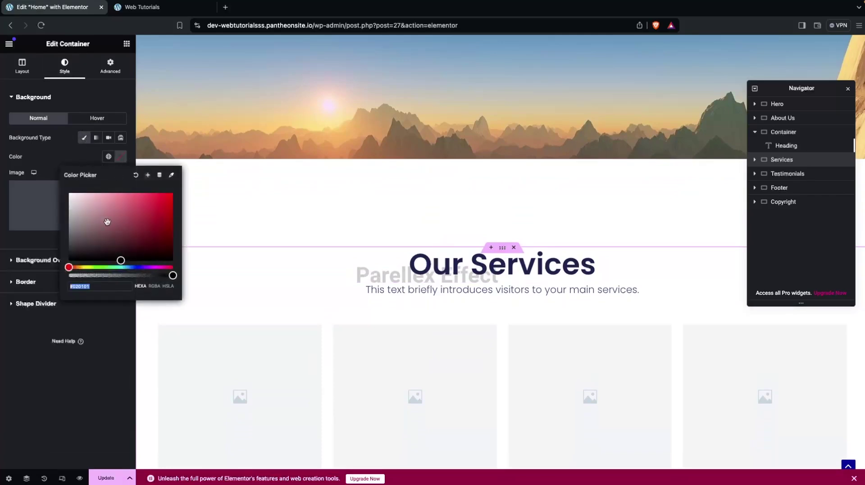
left_click_drag(107, 224, 80, 227)
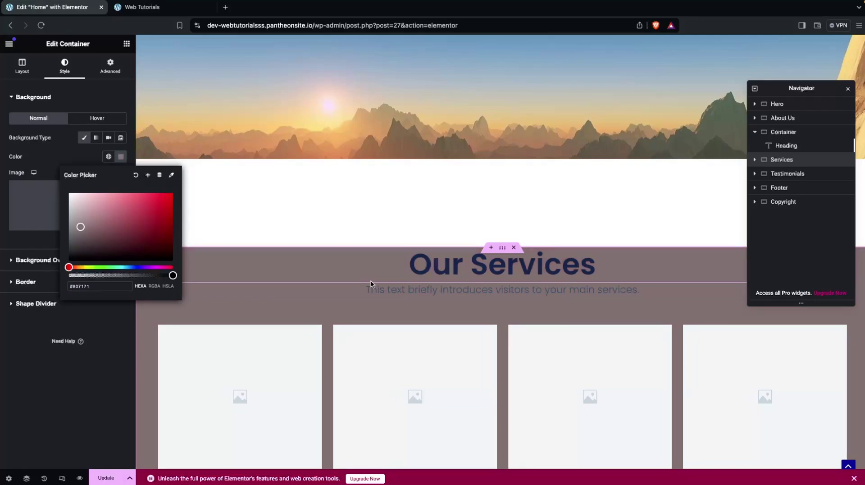
scroll(370, 284, "down", 10)
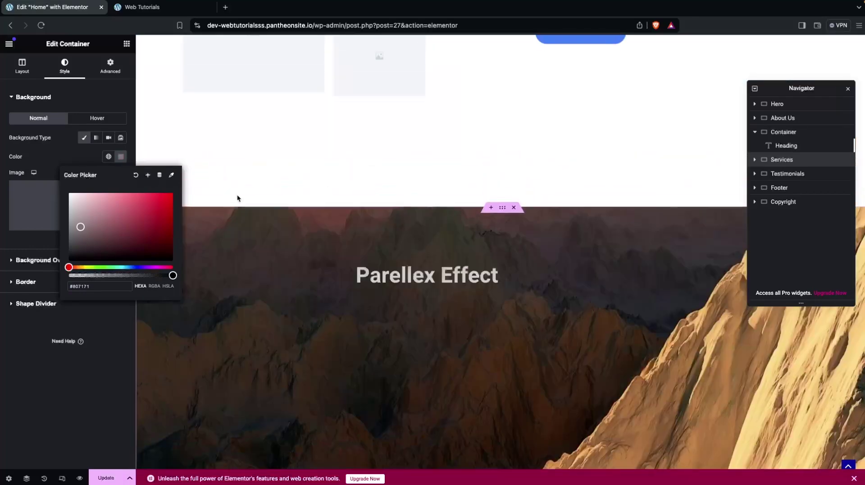
Select the About Us container and set its Z-Index to 2.
left_click(787, 117)
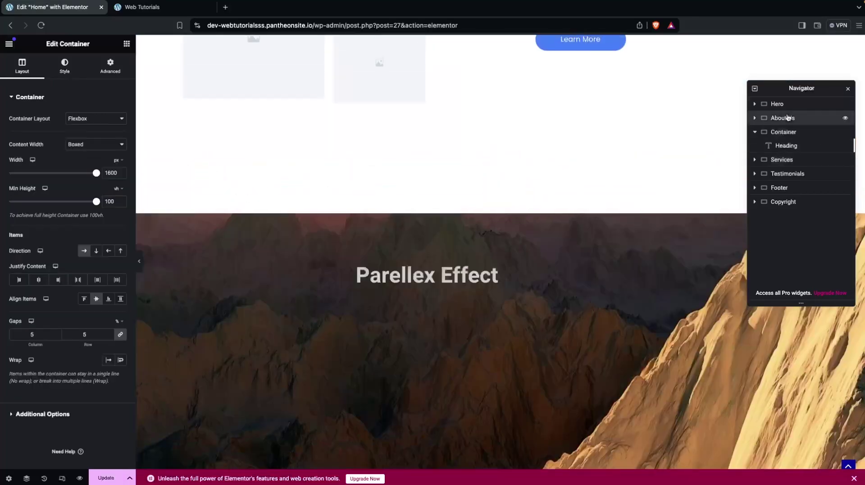
scroll(503, 159, "up", 10)
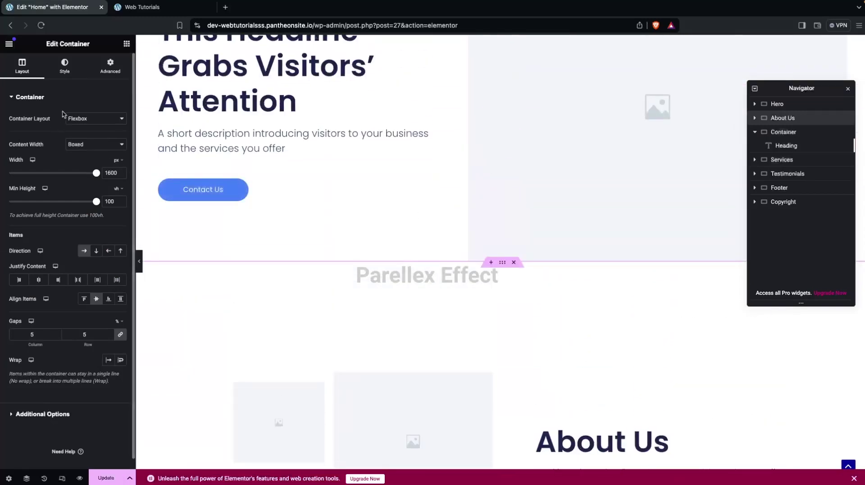
left_click(116, 72)
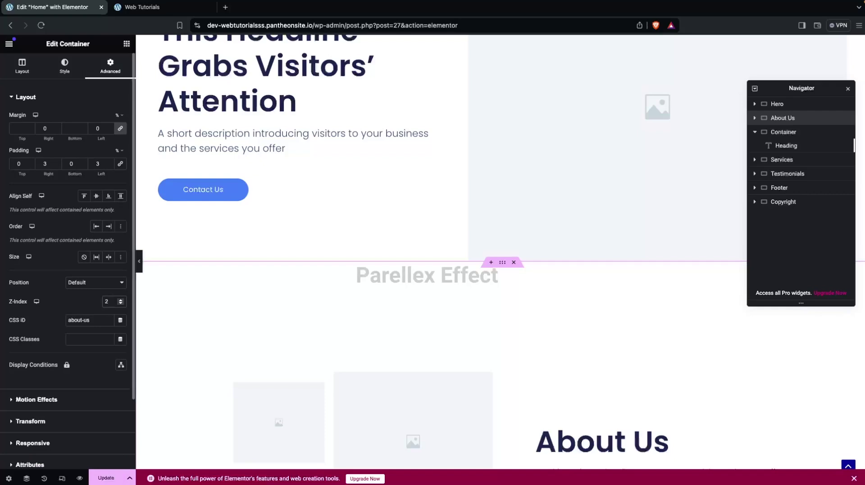
scroll(320, 191, "down", 1)
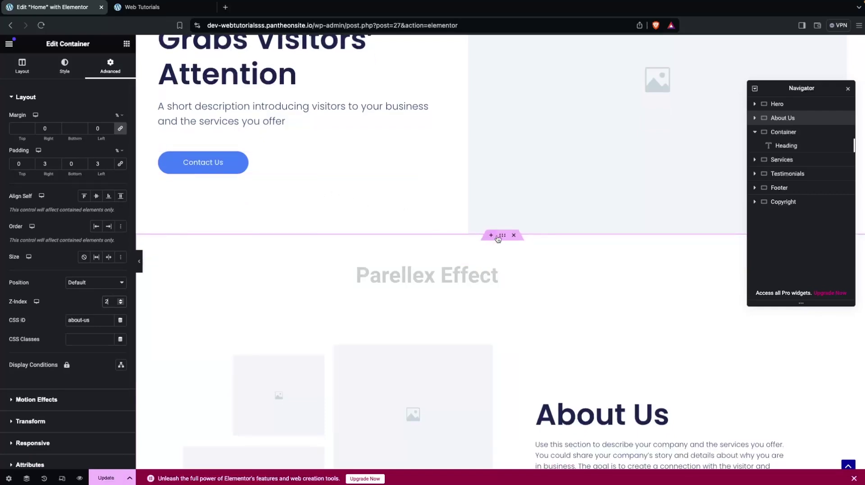
Give About Us a classic solid white #FFFFFF background colour.
left_click(495, 237)
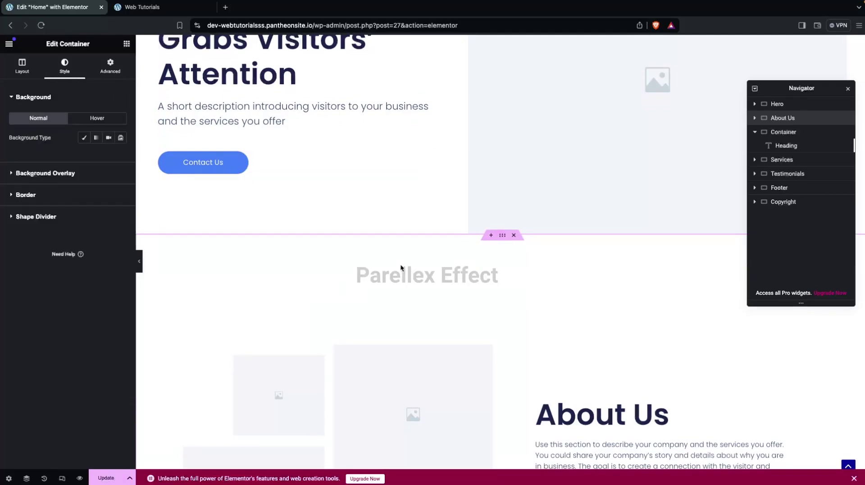
left_click(83, 138)
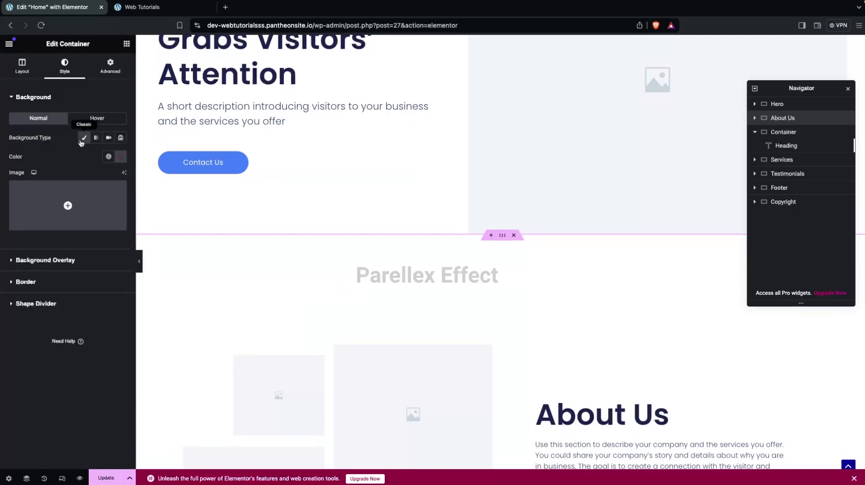
left_click(120, 156)
left_click_drag(96, 212, 41, 189)
scroll(495, 274, "down", 7)
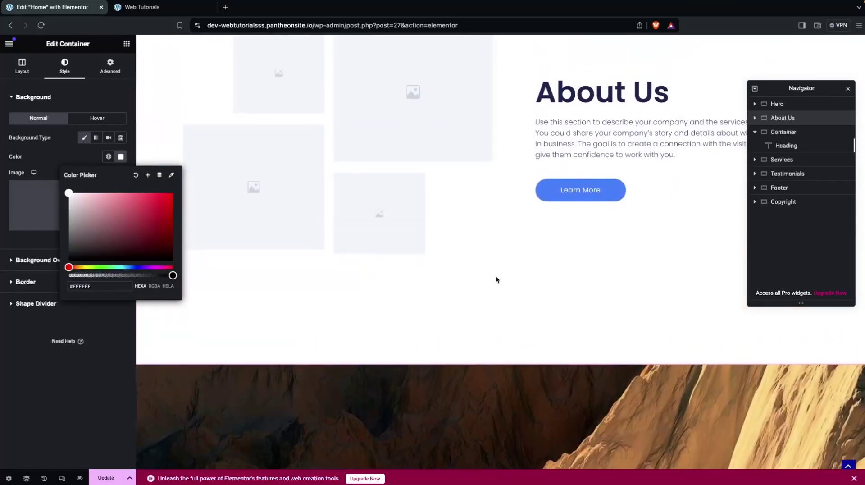
scroll(495, 280, "down", 6)
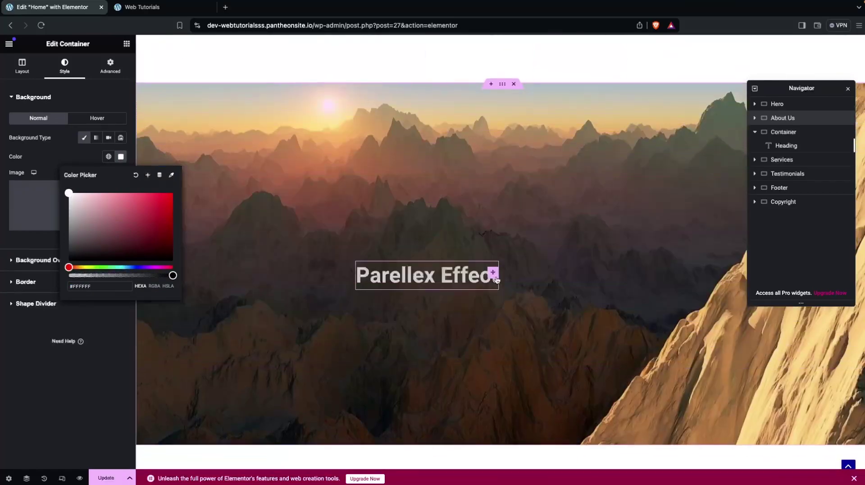
left_click(327, 323)
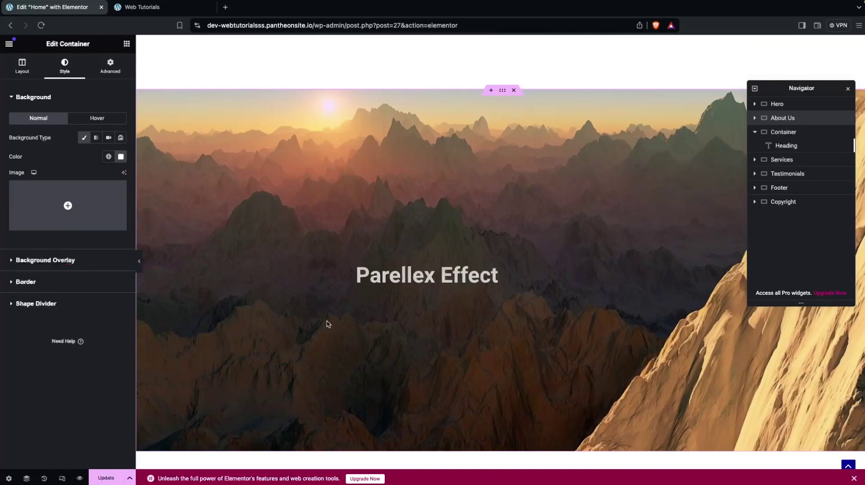